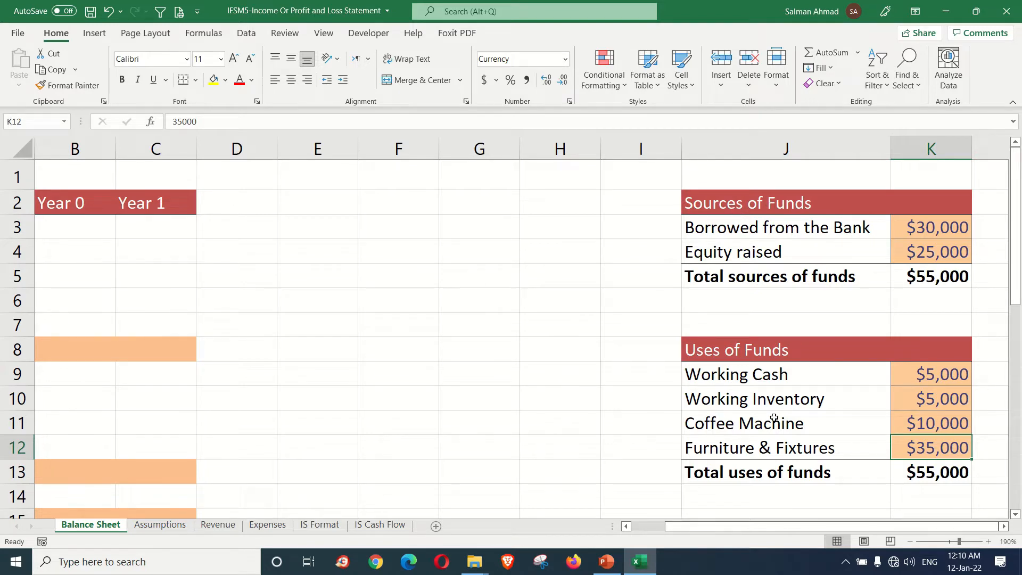
Step: Review the Assumptions, Revenue and Expenses sheets, including the scenarios, monthly sales forecast, and depreciation and amortization schedule
left_click(159, 525)
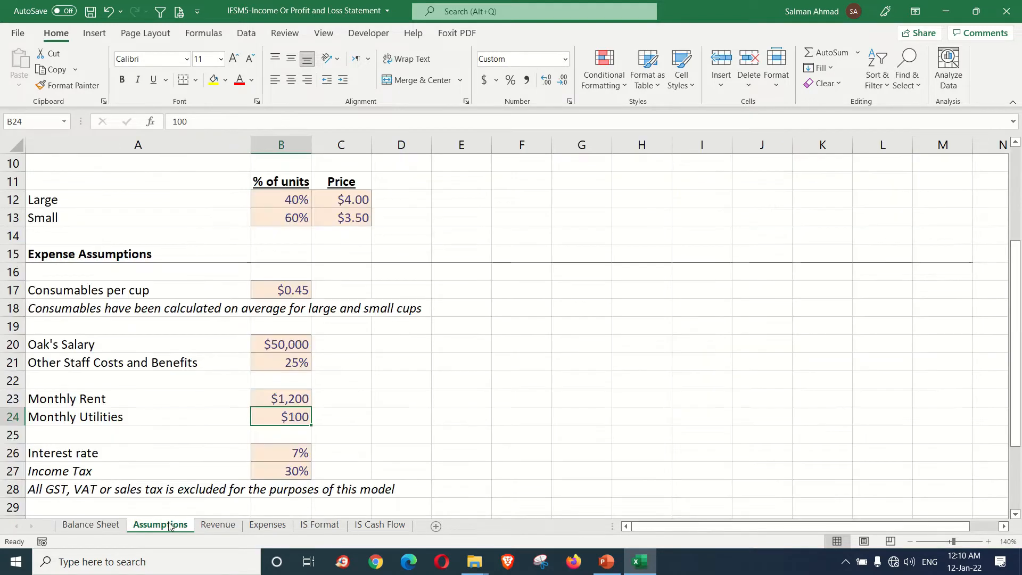
left_click_drag(1017, 253, 1018, 179)
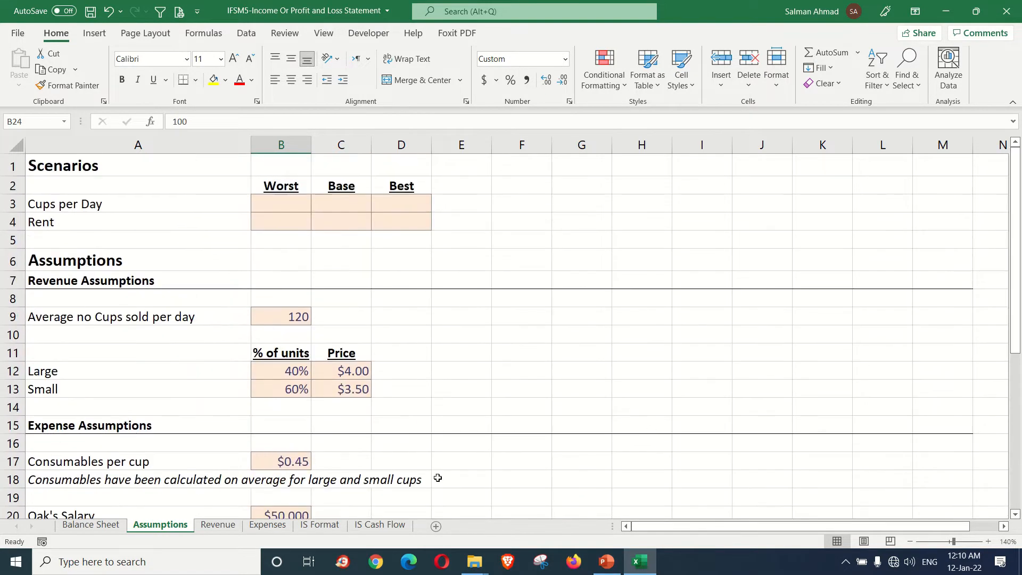
left_click(219, 526)
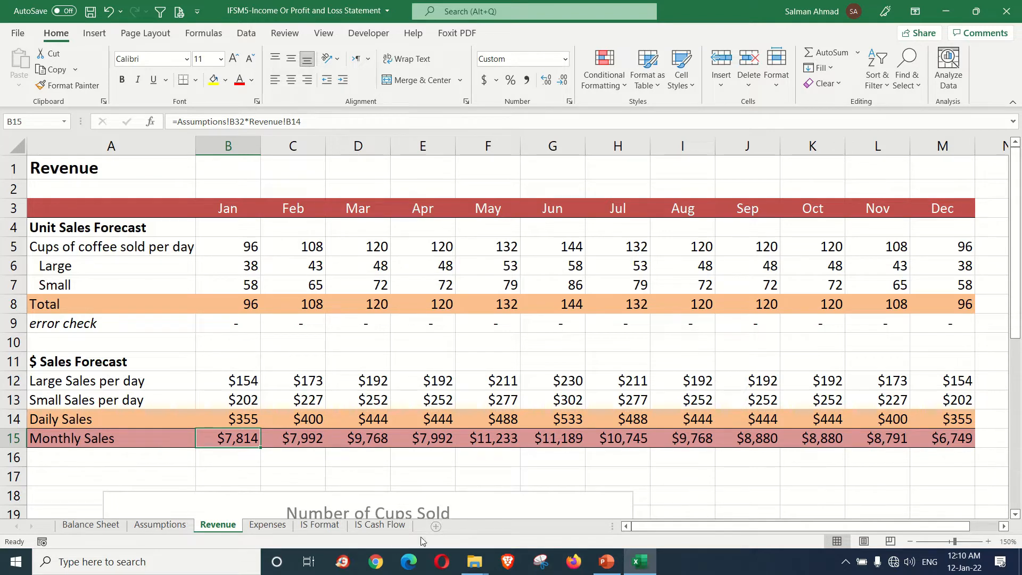
left_click(268, 525)
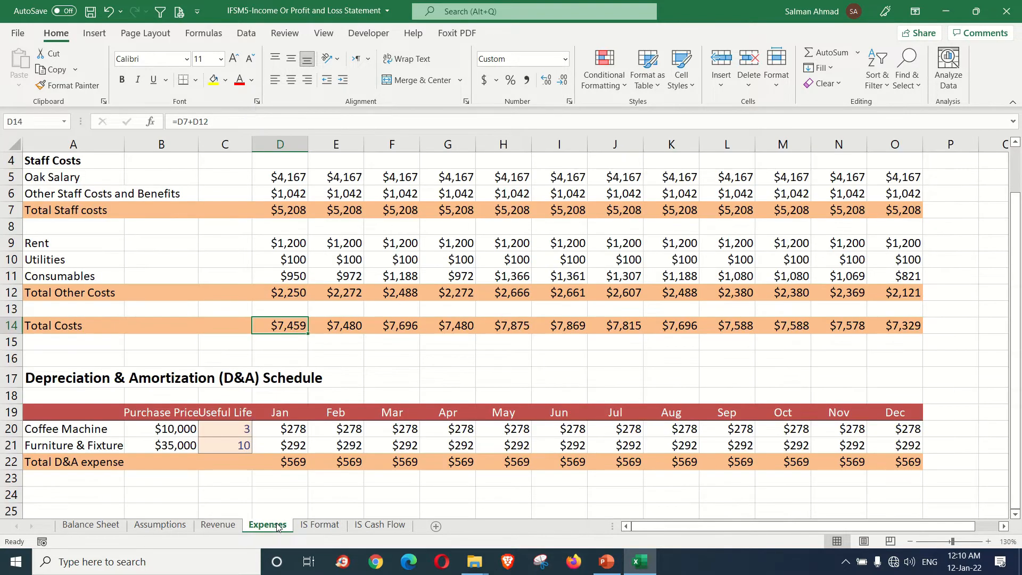
scroll(401, 411, "up", 1)
scroll(401, 412, "down", 1)
scroll(401, 411, "up", 1)
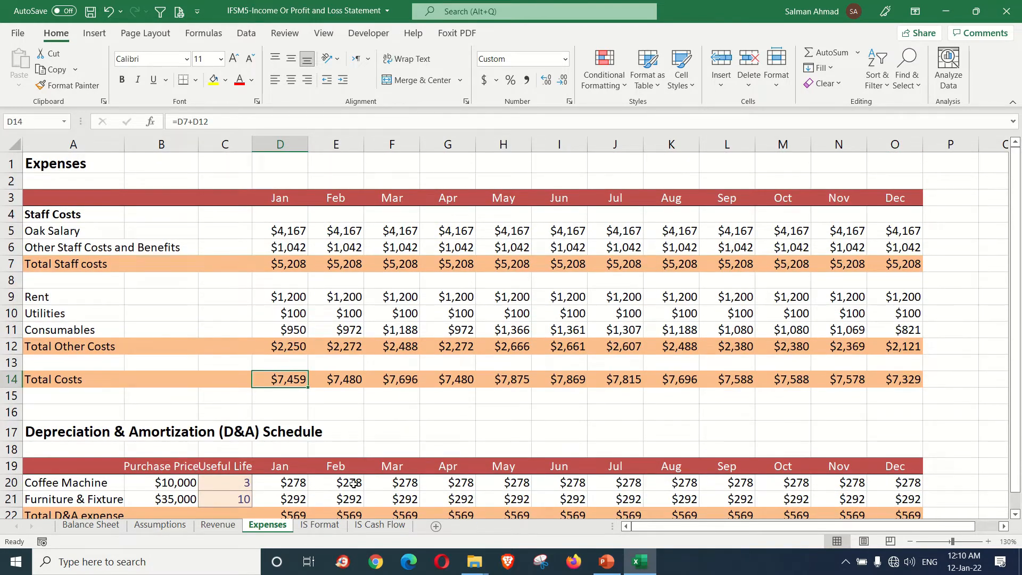
Step: Open the IS Format sheet and examine the EBITDA, Expenses, Revenue and Cost of Goods Sold lines
left_click(319, 526)
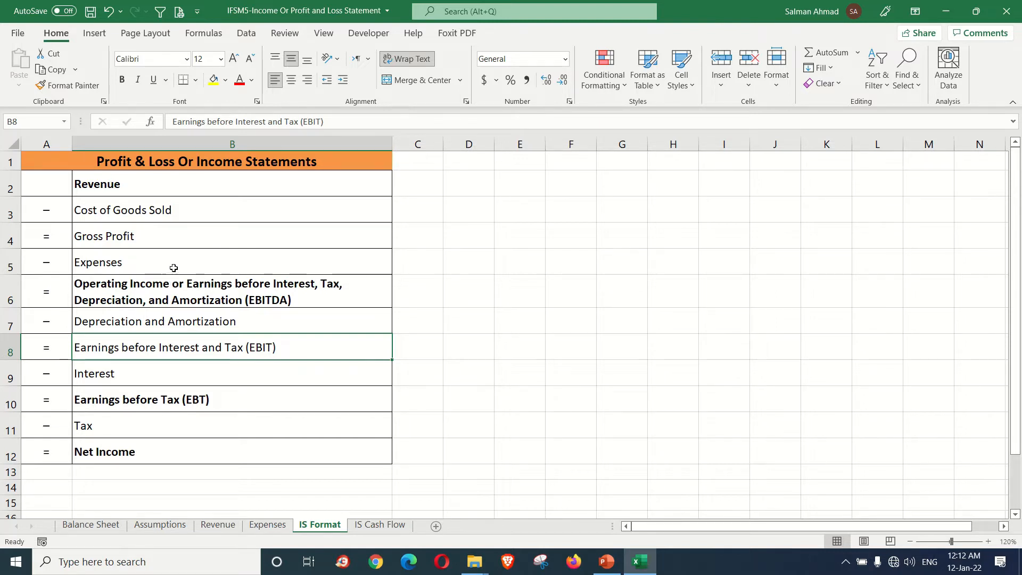
left_click(249, 295)
left_click(226, 265)
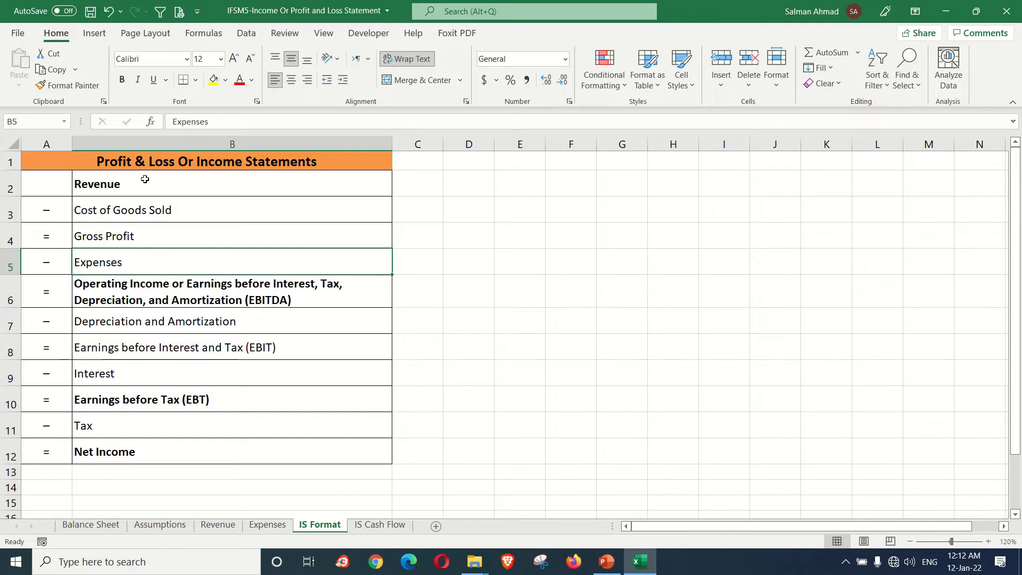
left_click(184, 189)
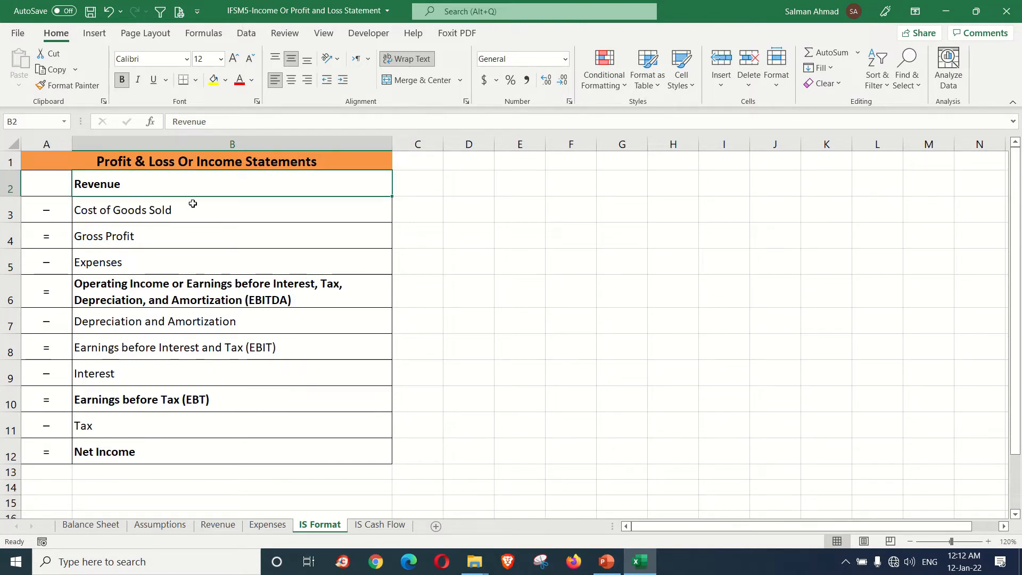
left_click(201, 206)
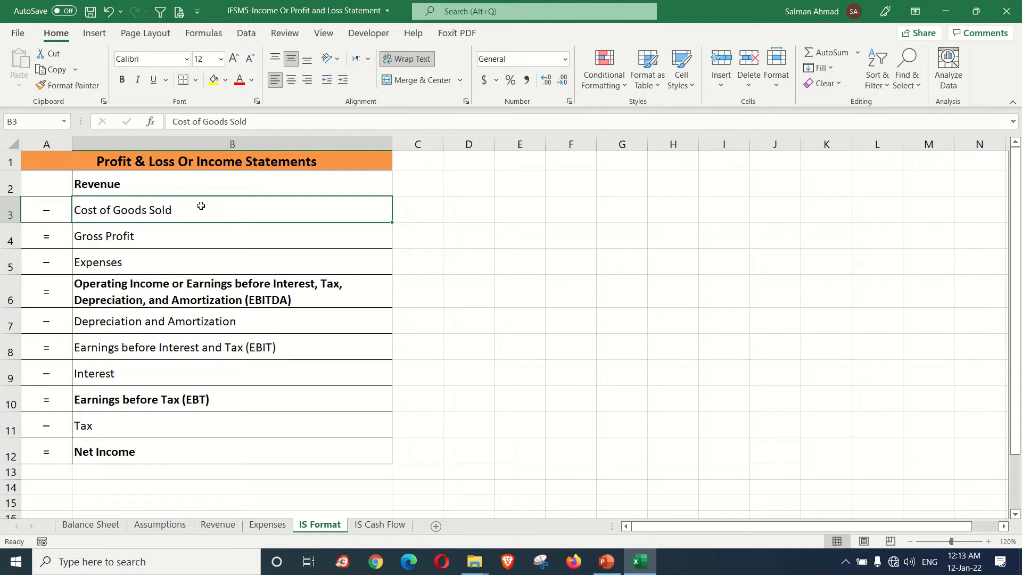
Step: Trace the income statement structure line by line from Revenue in B2 down to Net Income in B12
left_click(118, 185)
left_click(127, 209)
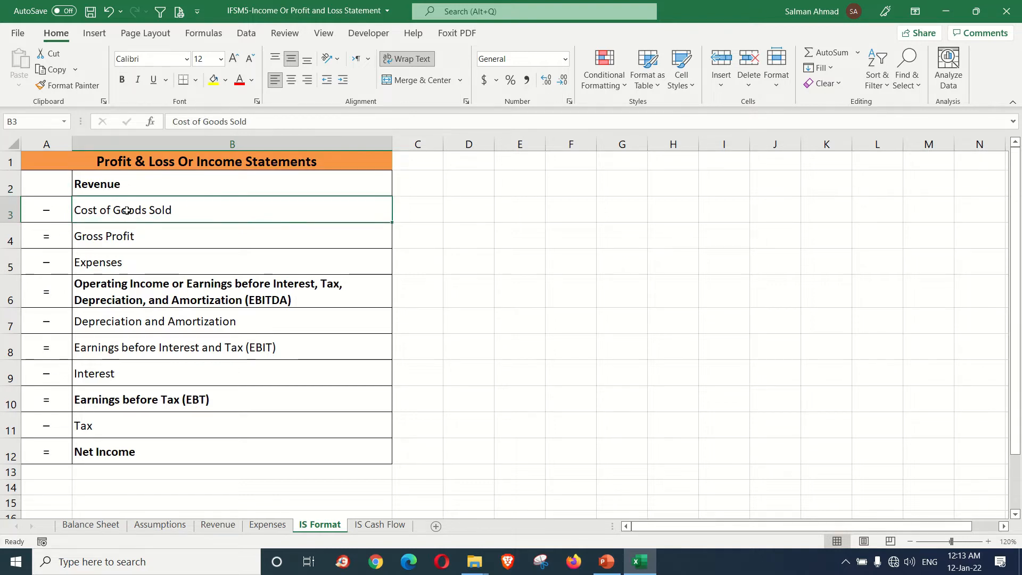
left_click(103, 236)
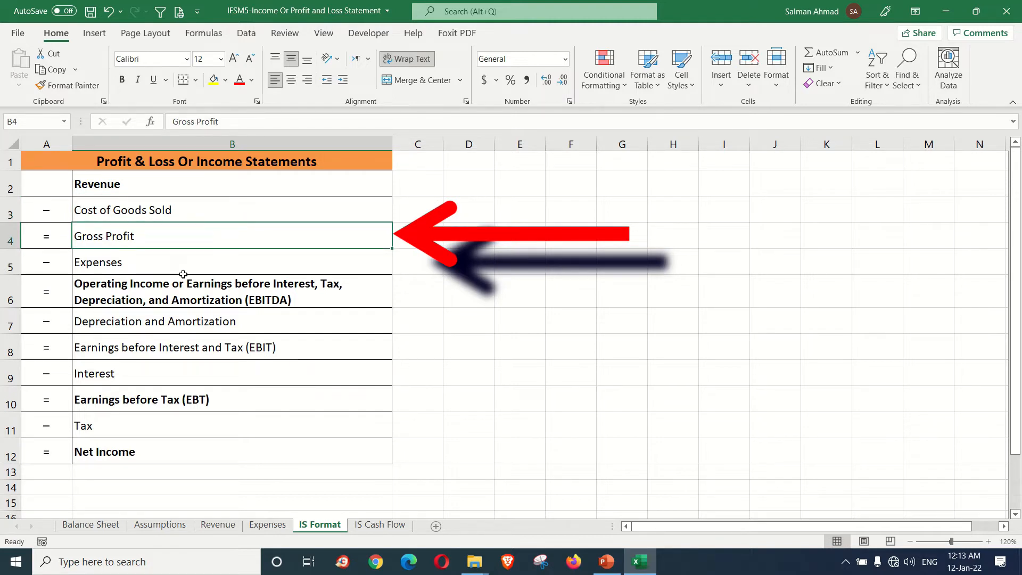
left_click(131, 266)
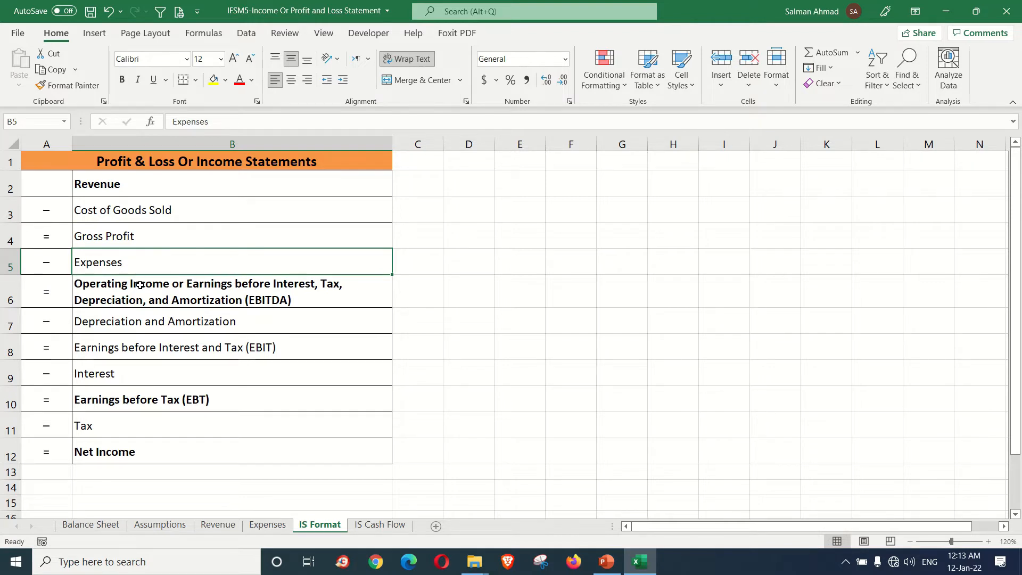
left_click(152, 295)
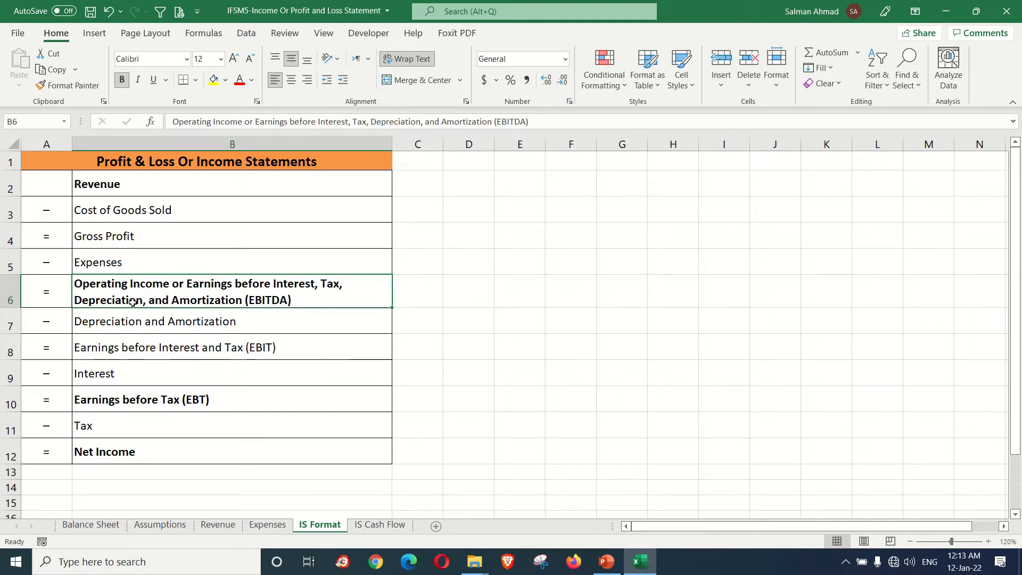
left_click(154, 325)
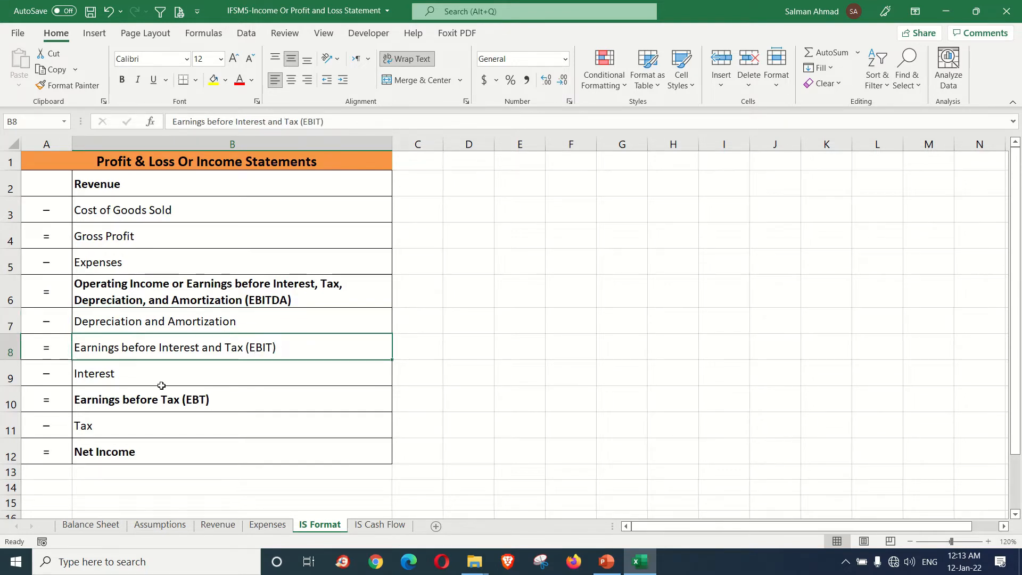
left_click(158, 376)
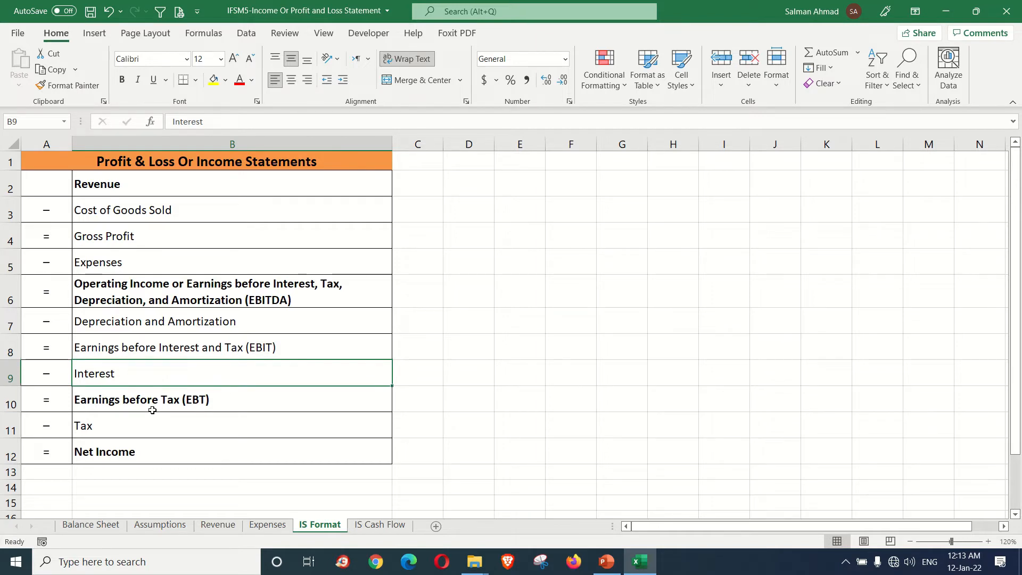
left_click(196, 404)
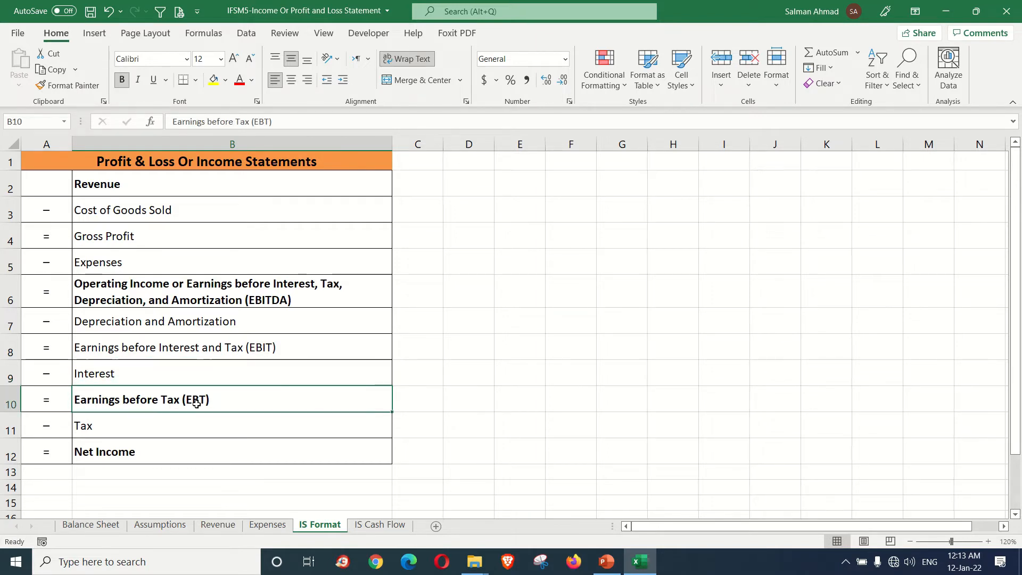
left_click(169, 423)
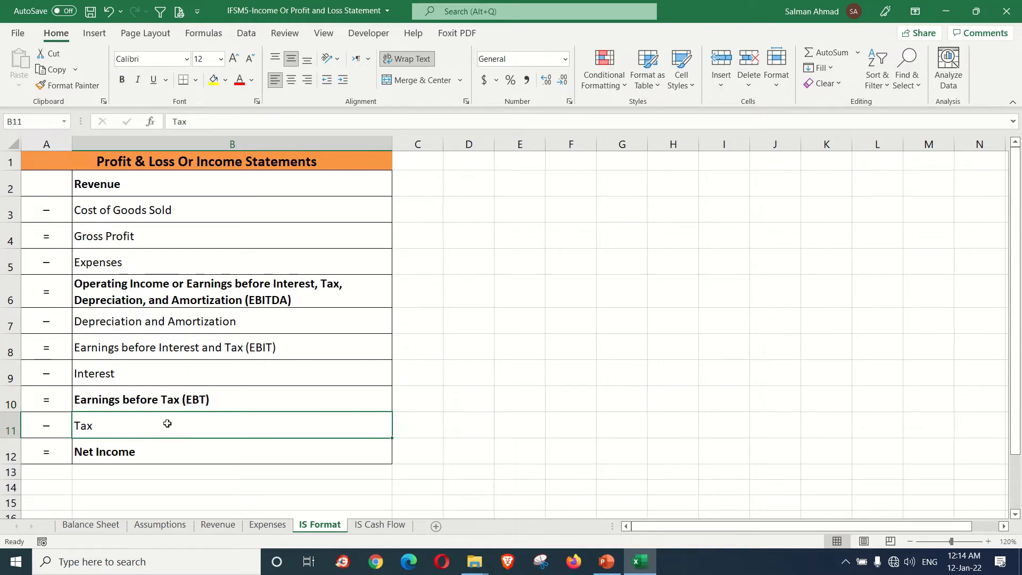
left_click(152, 451)
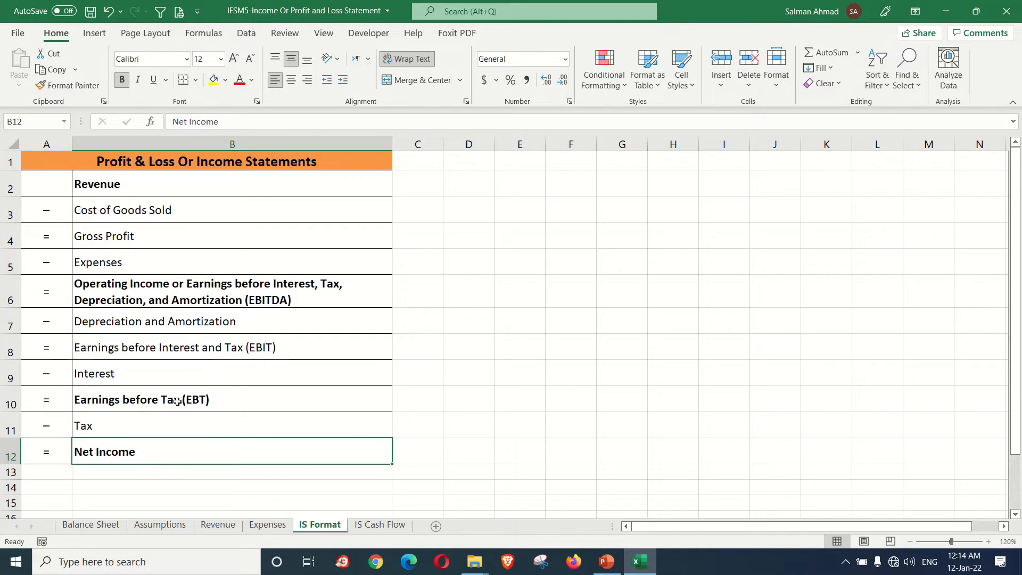
Step: Compare the EBITDA, EBIT, EBT and Net Income lines with the expense, interest and tax items deducted between them
left_click(211, 299)
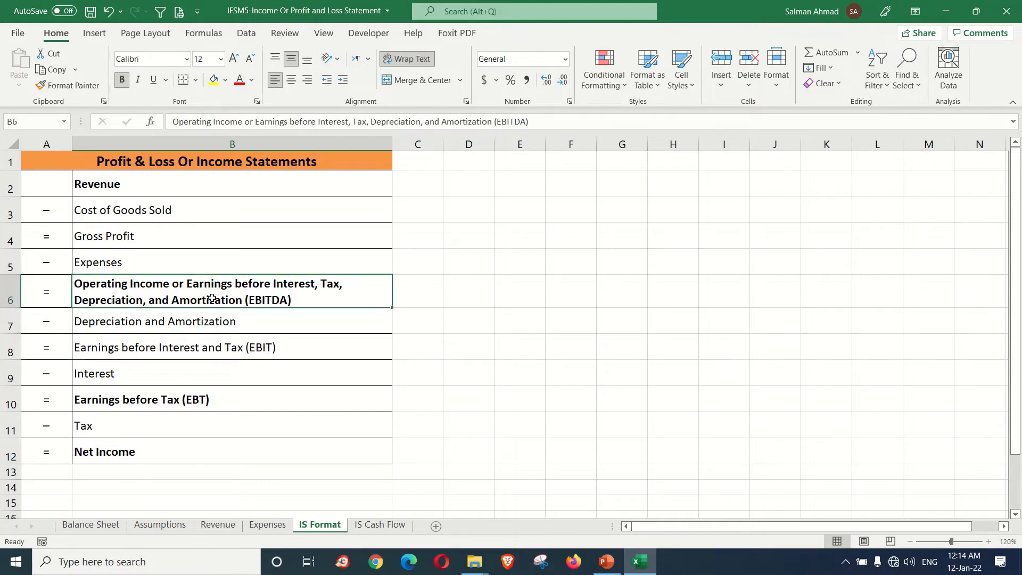
left_click(213, 266)
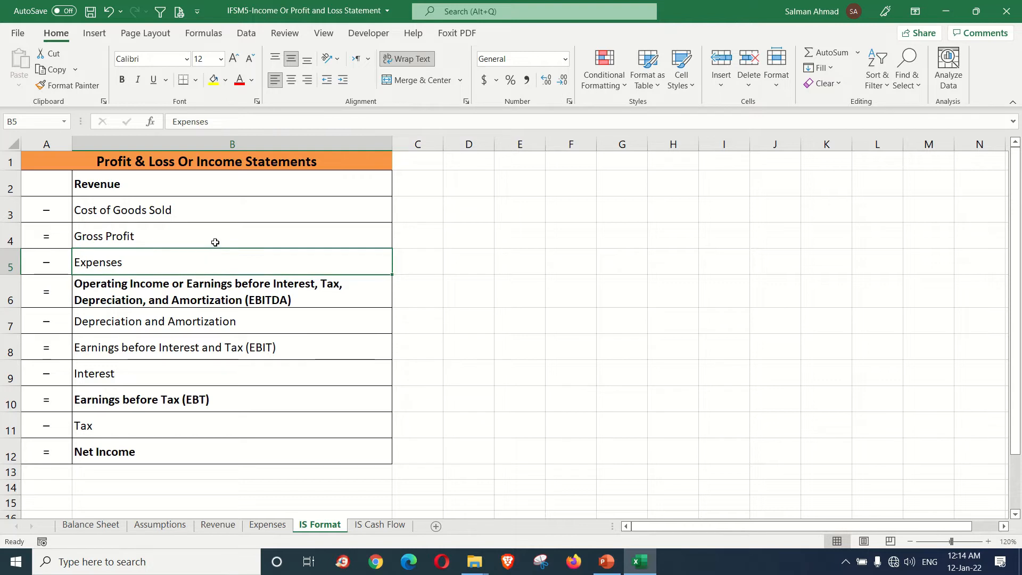
left_click(214, 240)
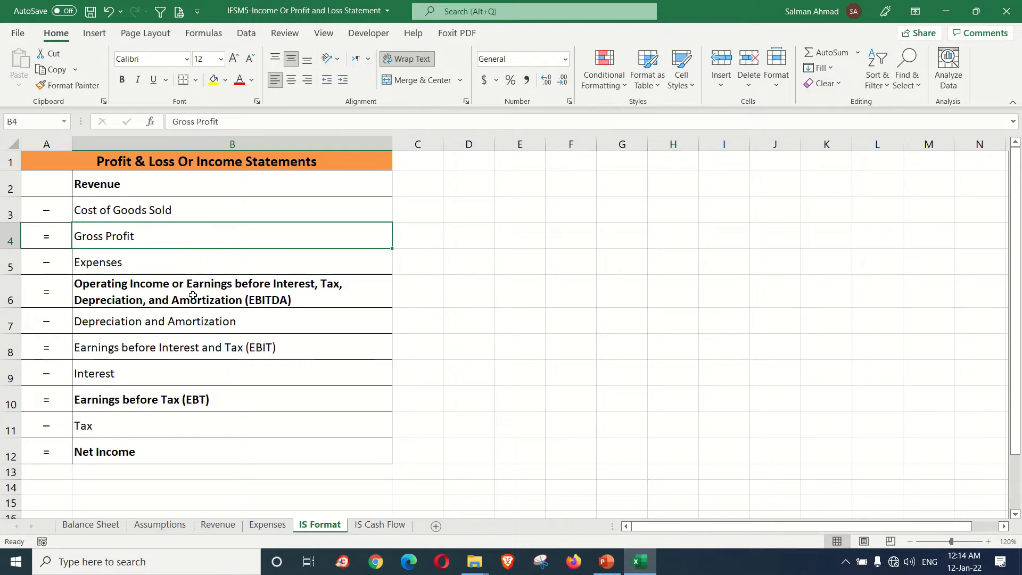
left_click(269, 290)
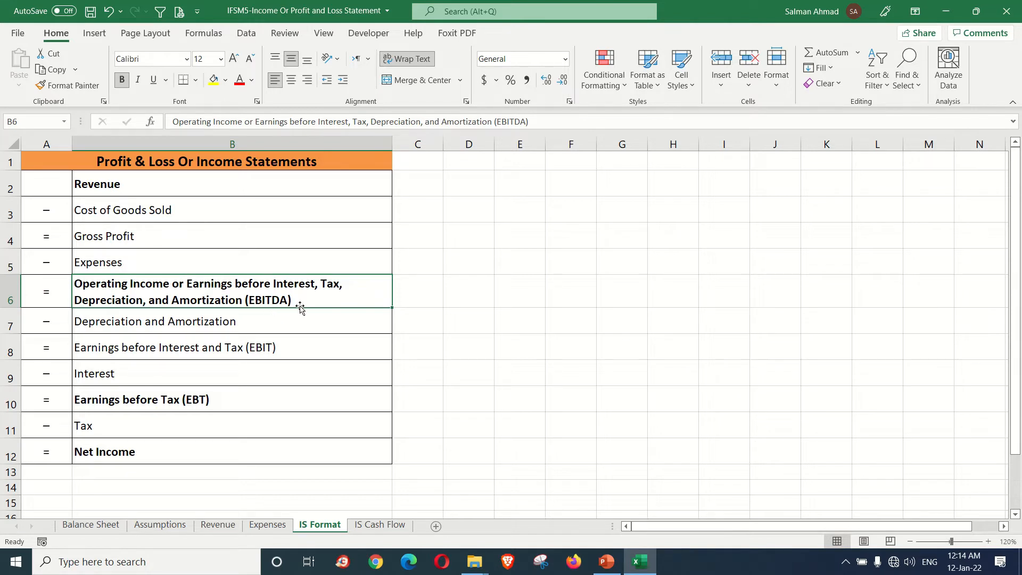
left_click(238, 348)
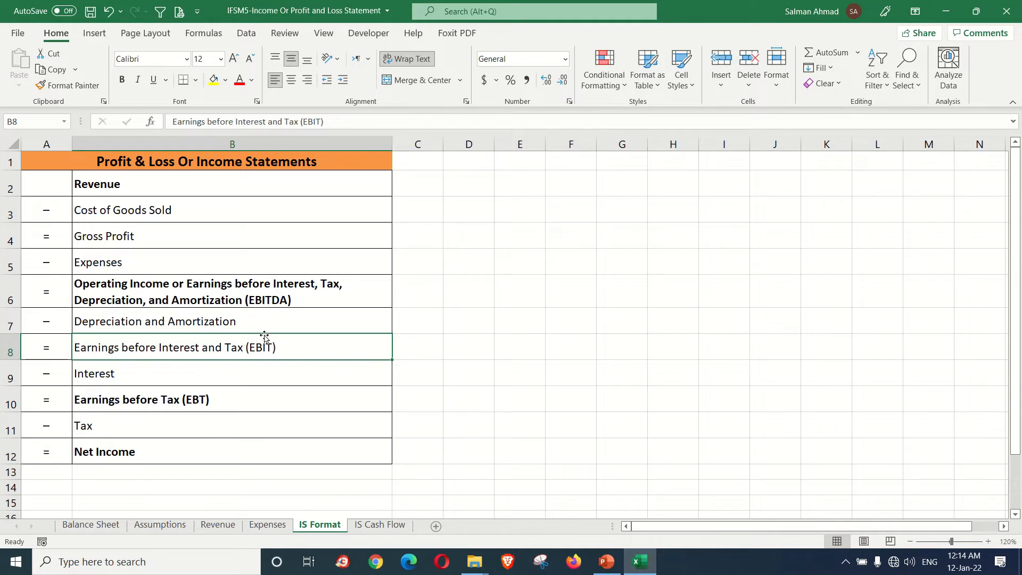
left_click(202, 399)
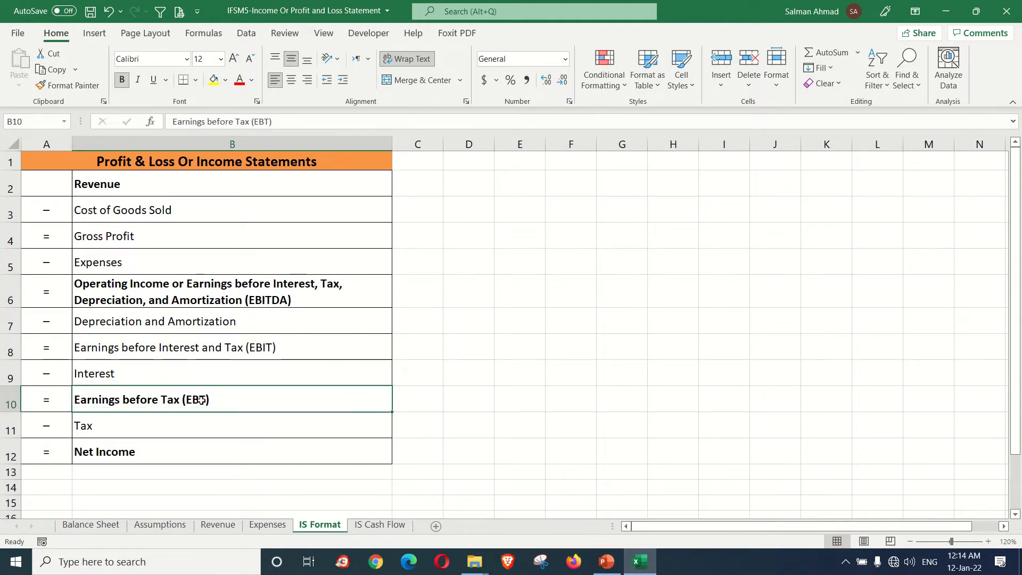
left_click(227, 351)
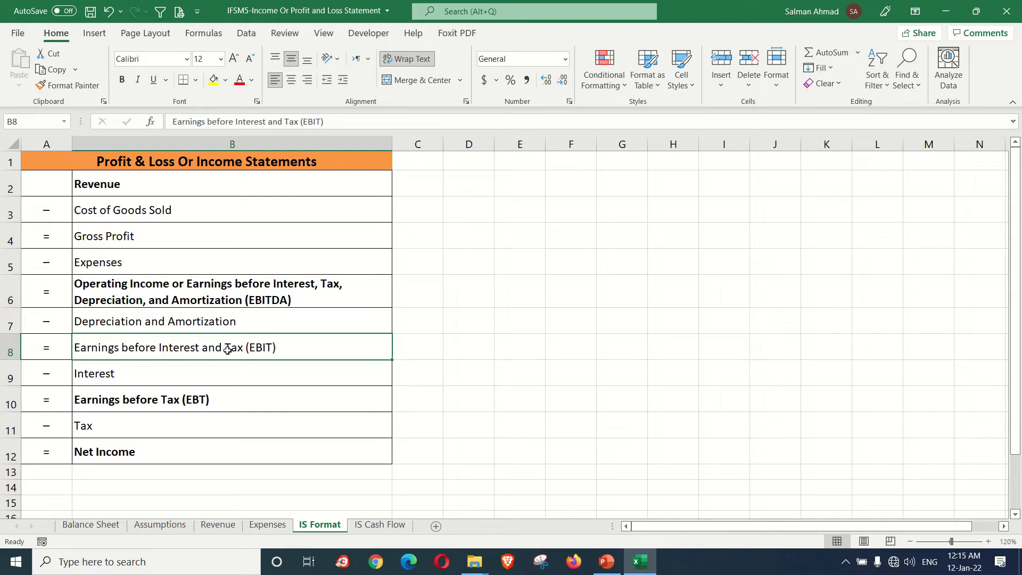
left_click(160, 382)
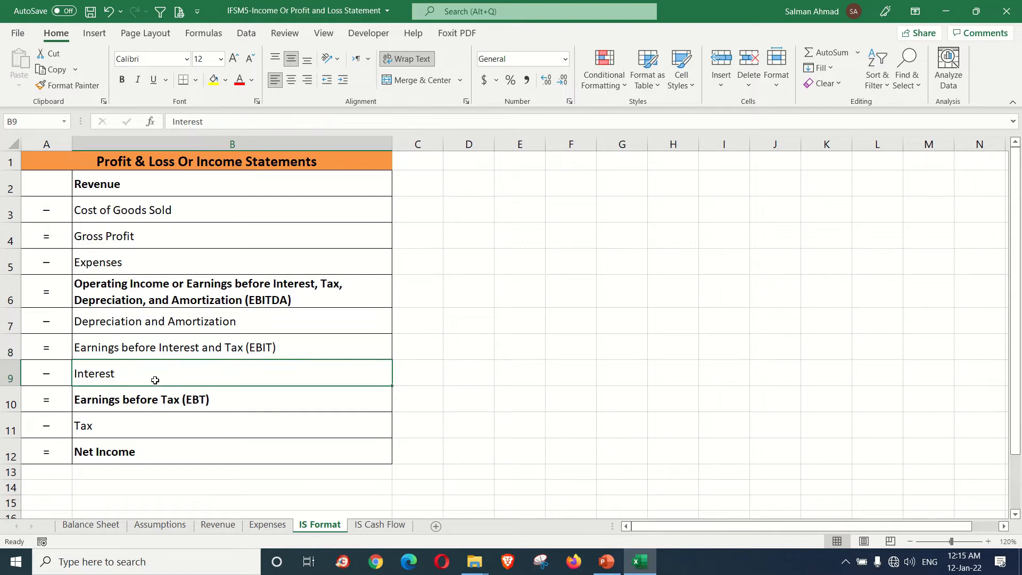
left_click(154, 421)
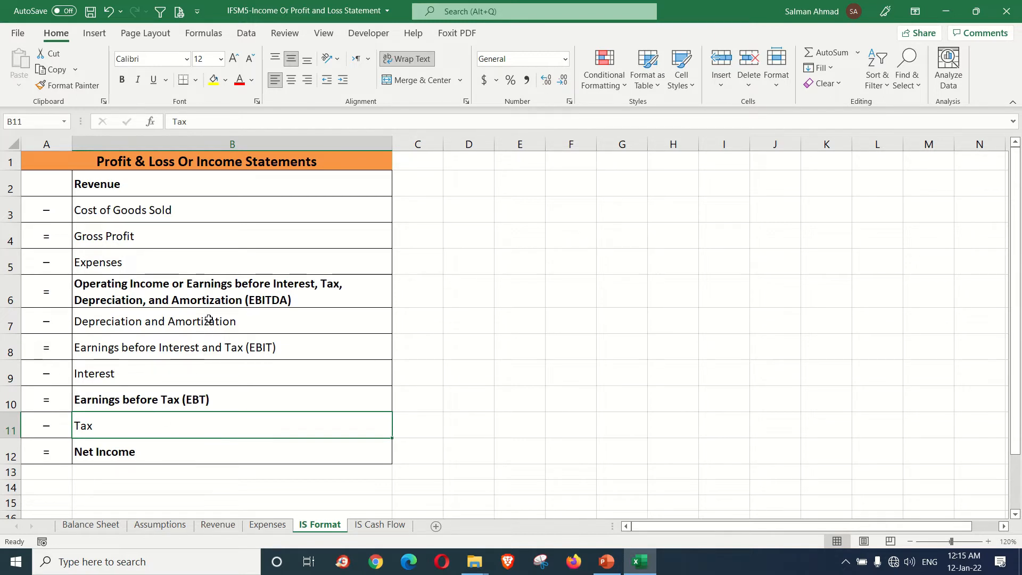
left_click(216, 291)
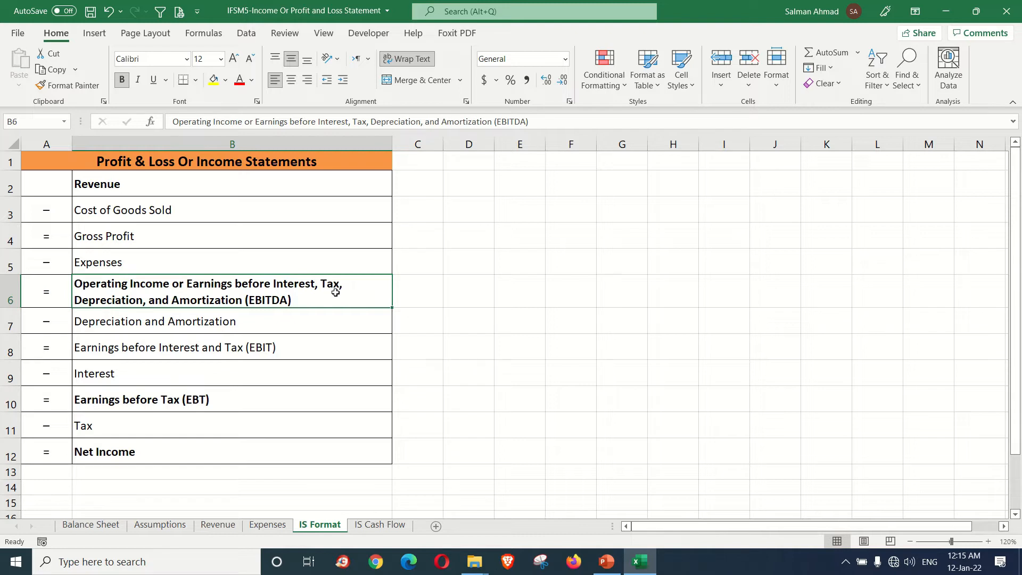
left_click(233, 352)
left_click(215, 397)
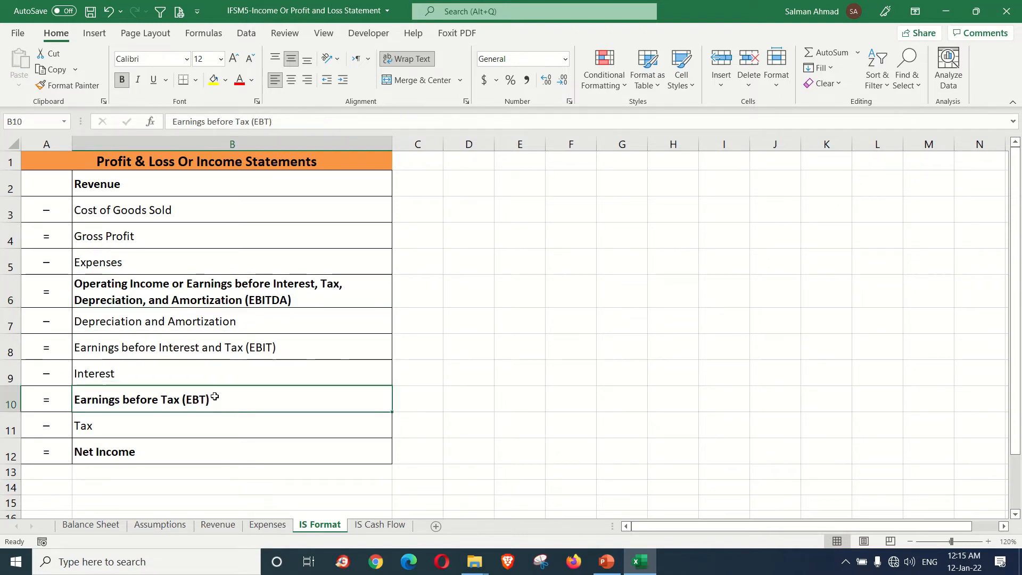
left_click(208, 456)
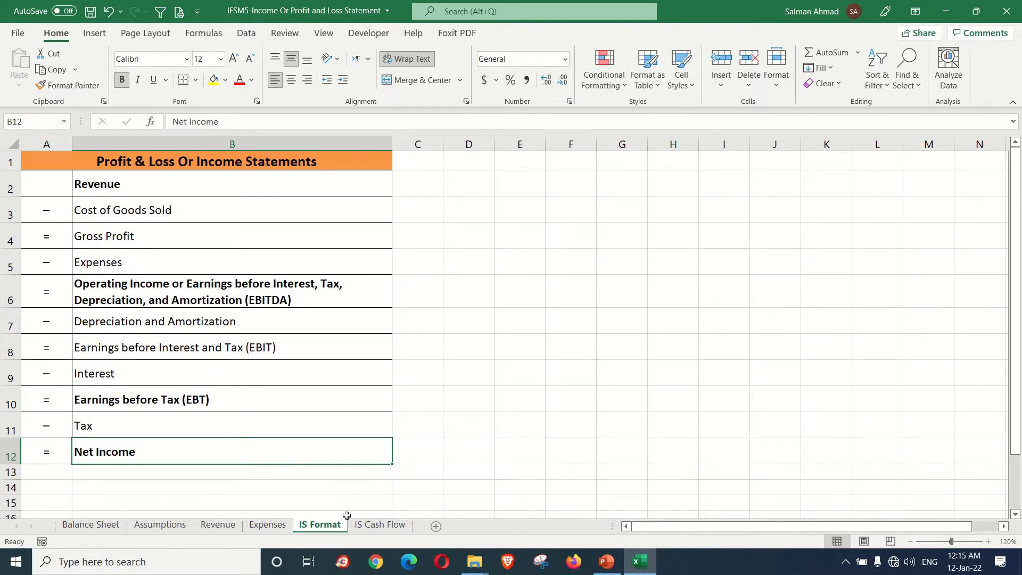
Step: Open the IS Cash Flow sheet and examine the Forecast Profit & Loss template, selecting the range A1:O20
left_click(367, 524)
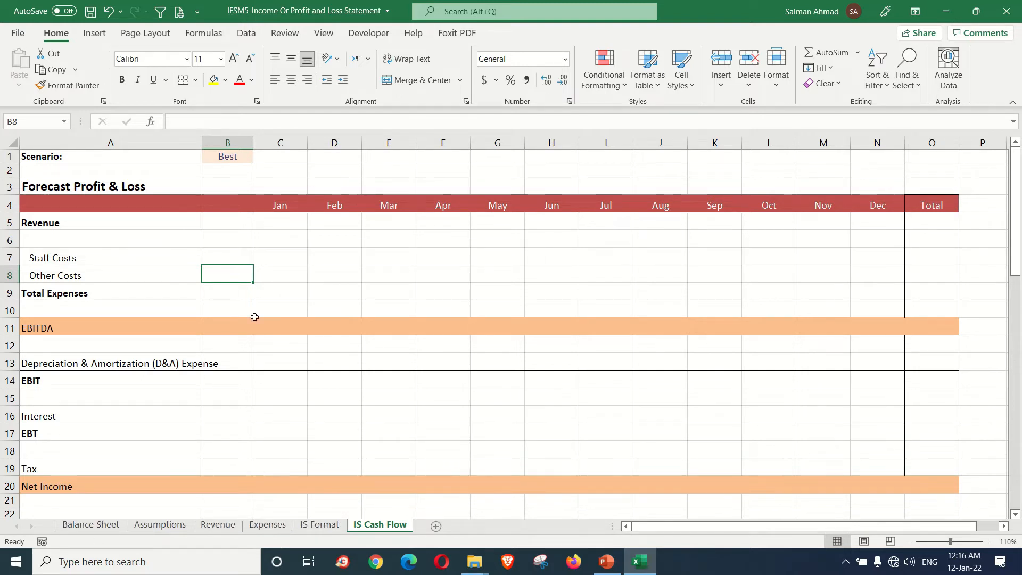
left_click(231, 251)
left_click(227, 237)
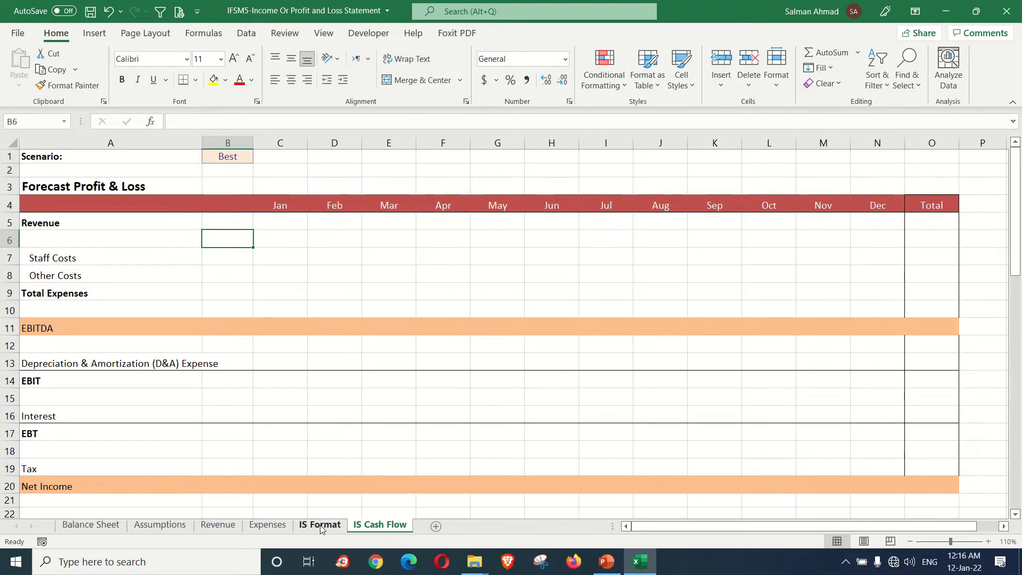
left_click(330, 378)
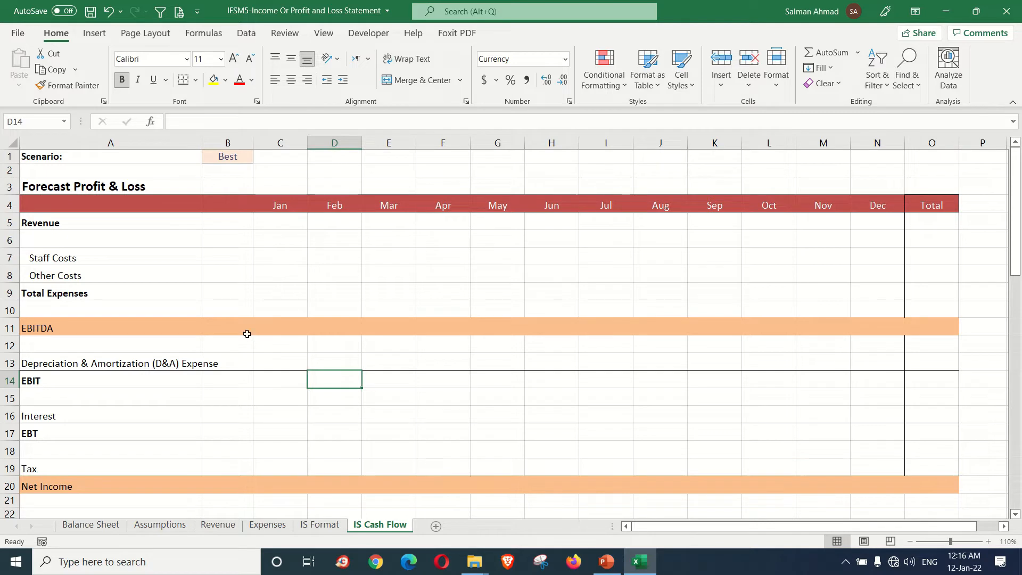
left_click(96, 186)
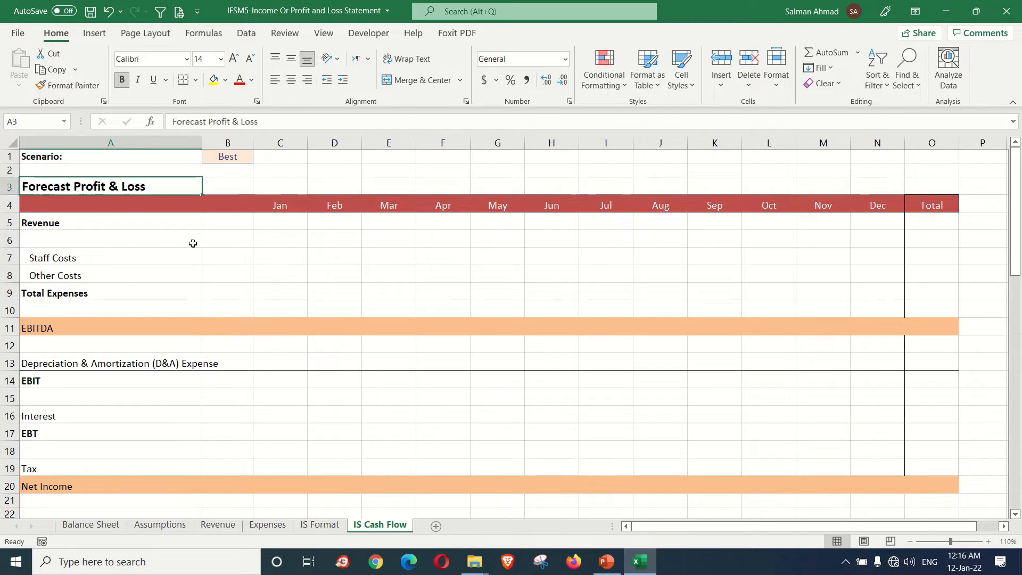
left_click(110, 156)
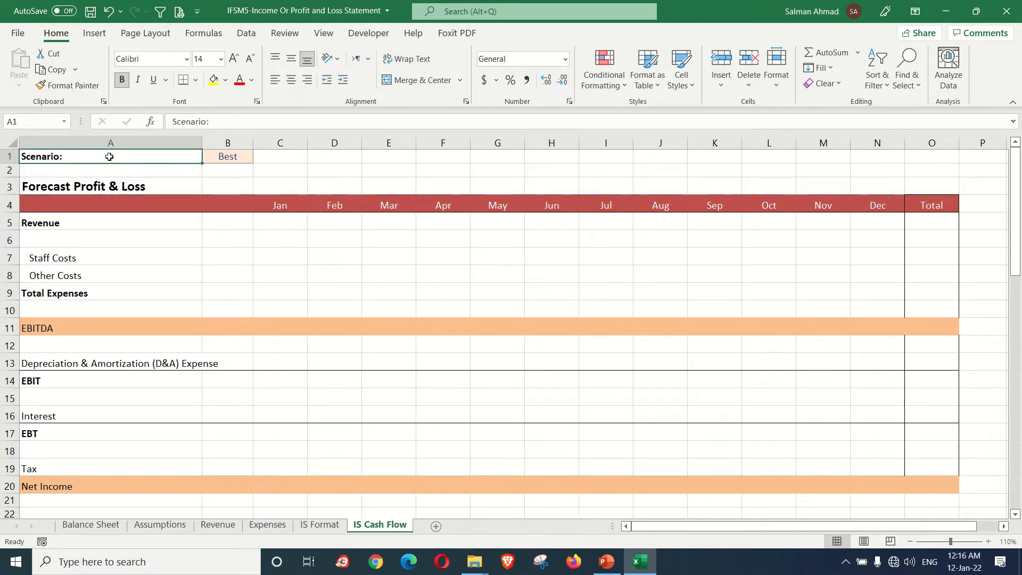
mouse_move(164, 157)
left_mouse_down()
mouse_move(399, 295)
mouse_move(847, 474)
mouse_move(931, 485)
left_mouse_up()
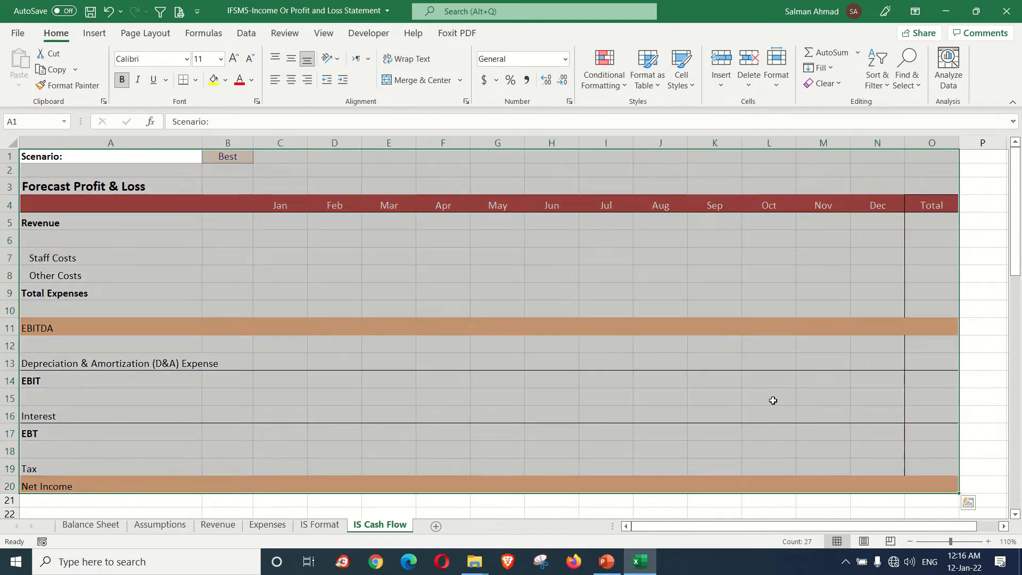
Step: Examine the Scenario selection in B1 and the monthly layout of the Forecast Profit & Loss template, from the header row down to Net Income
left_click(171, 159)
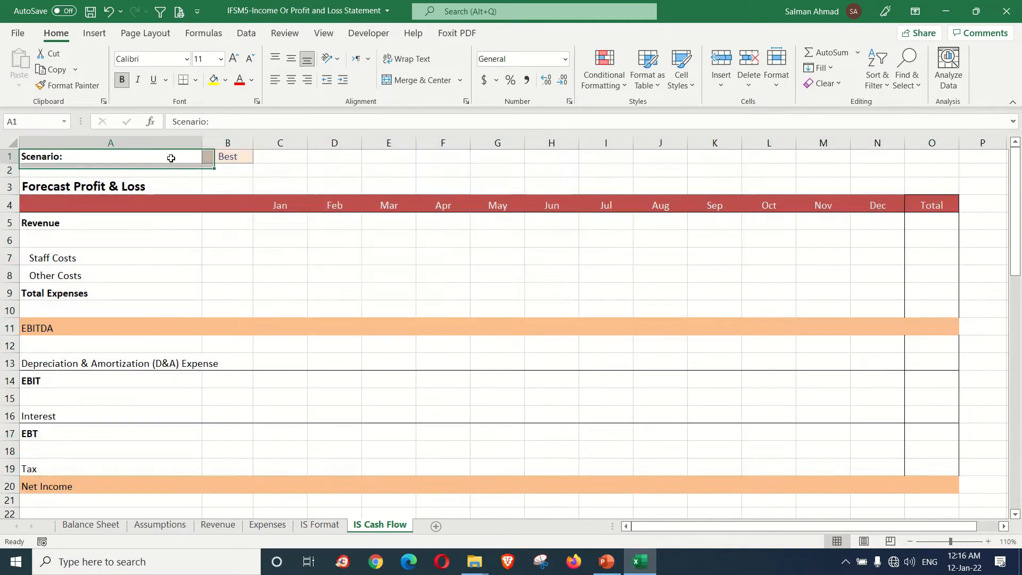
left_click(229, 159)
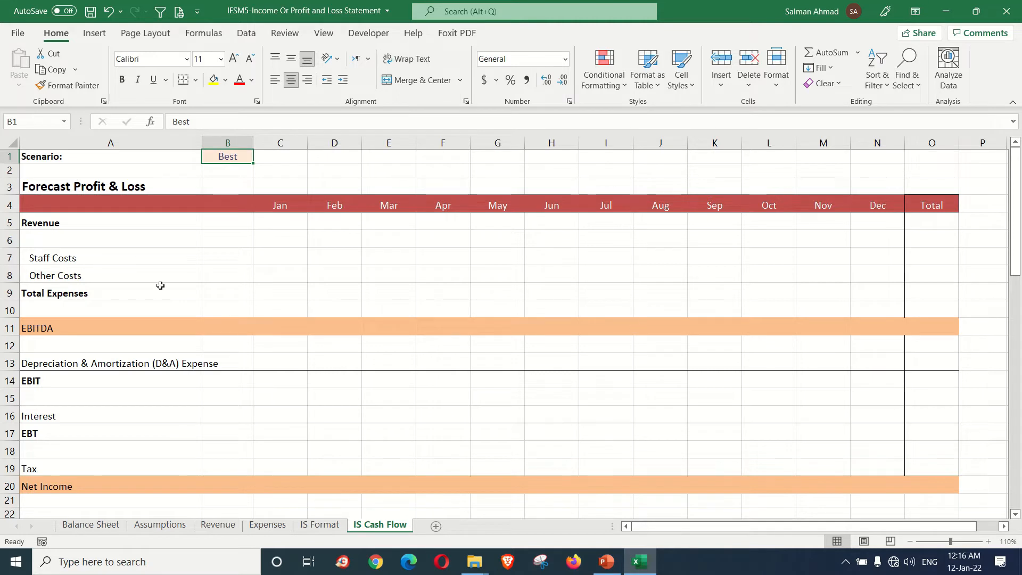
left_click(45, 206)
left_click_drag(46, 206, 924, 488)
left_click(719, 363)
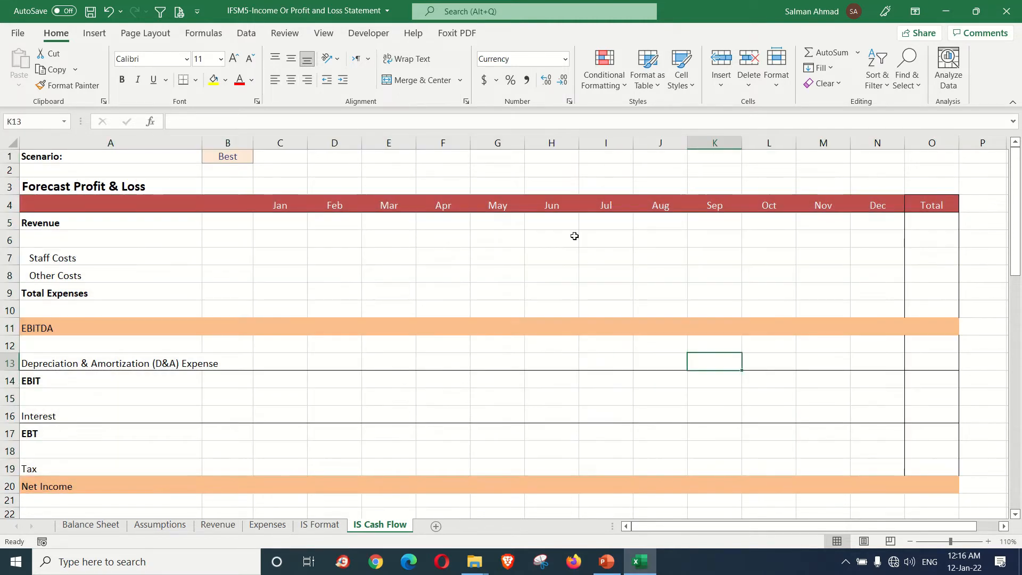
left_click(503, 206)
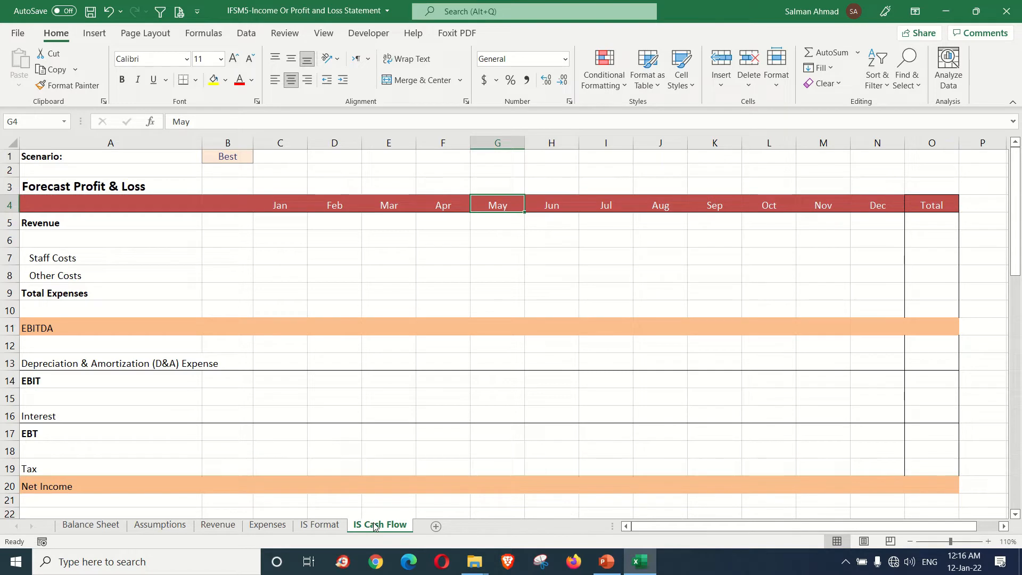
left_click(343, 255)
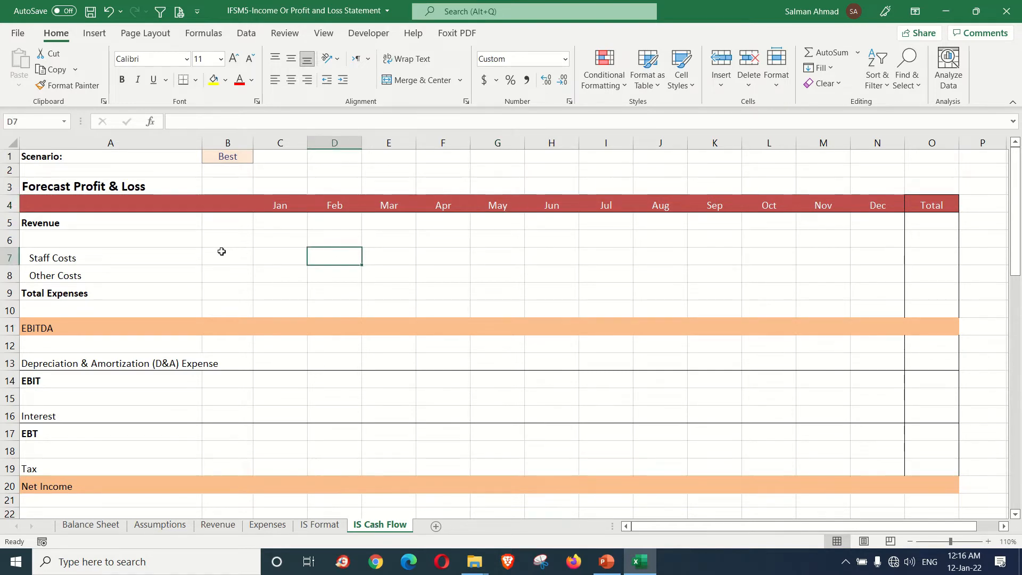
Step: Link January Revenue in C5 to the January Monthly Sales on the Revenue sheet (=Revenue!B15) and fill it across through December
left_click(268, 221)
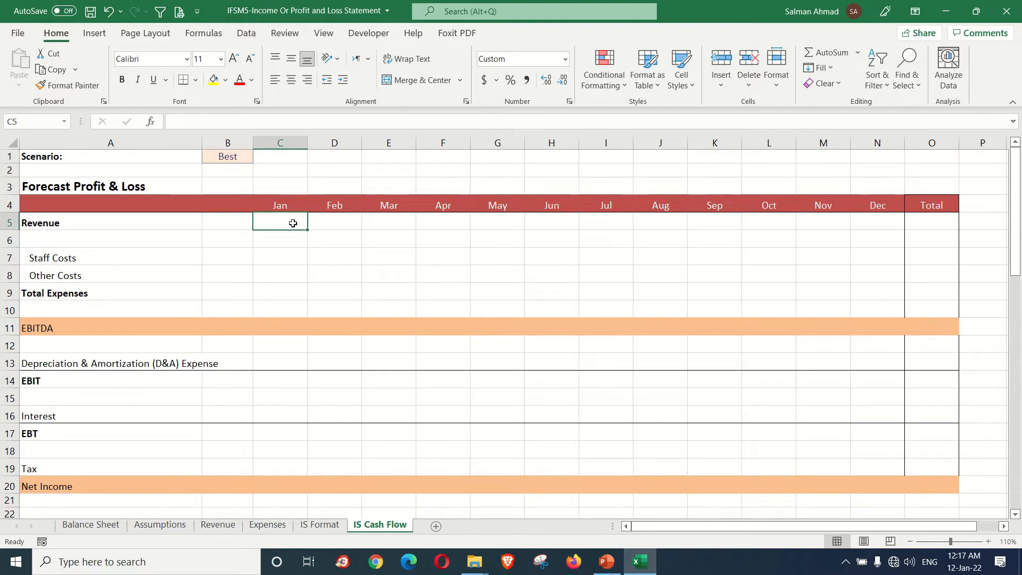
type("=")
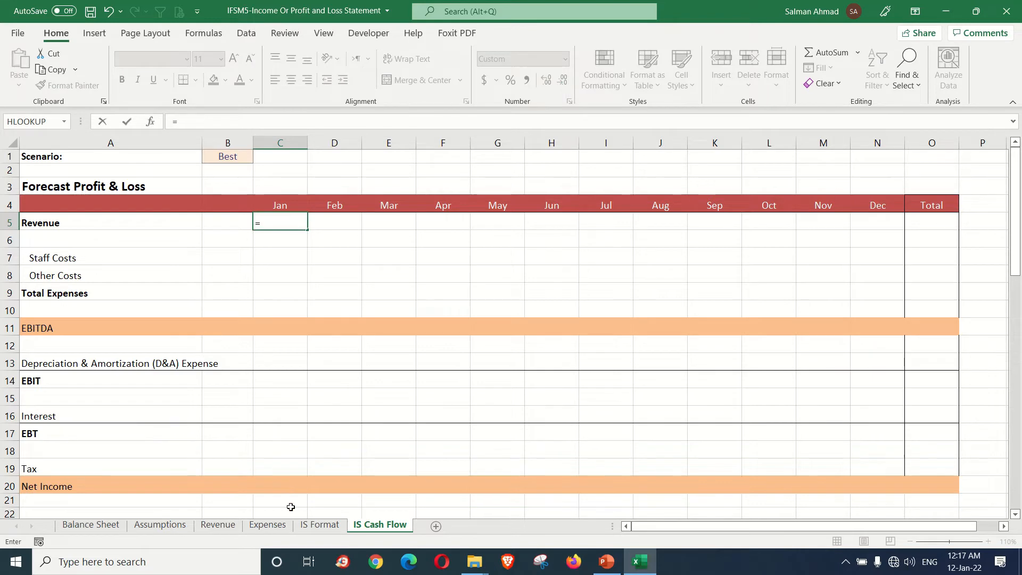
left_click(226, 526)
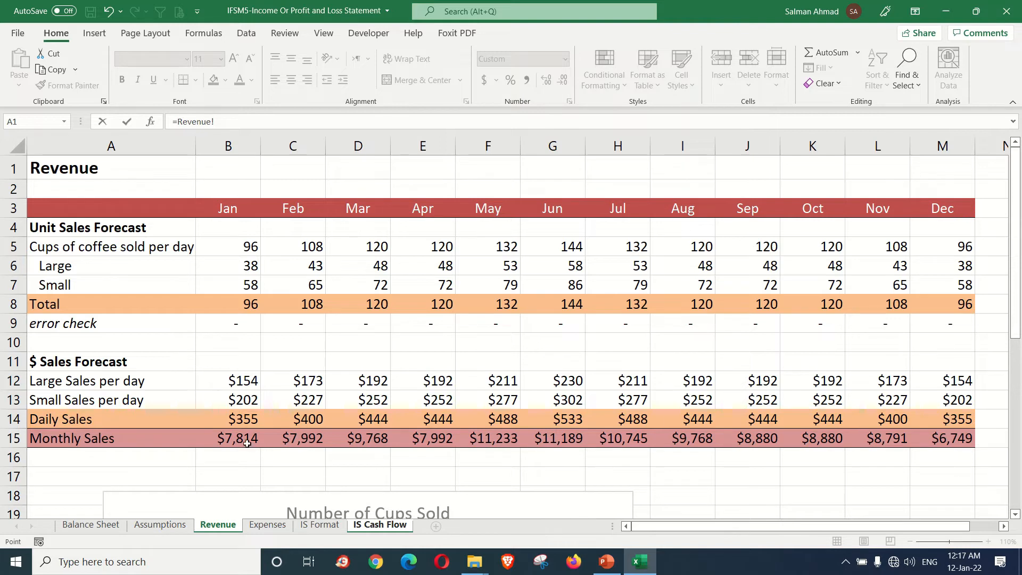
left_click(230, 438)
key("Return")
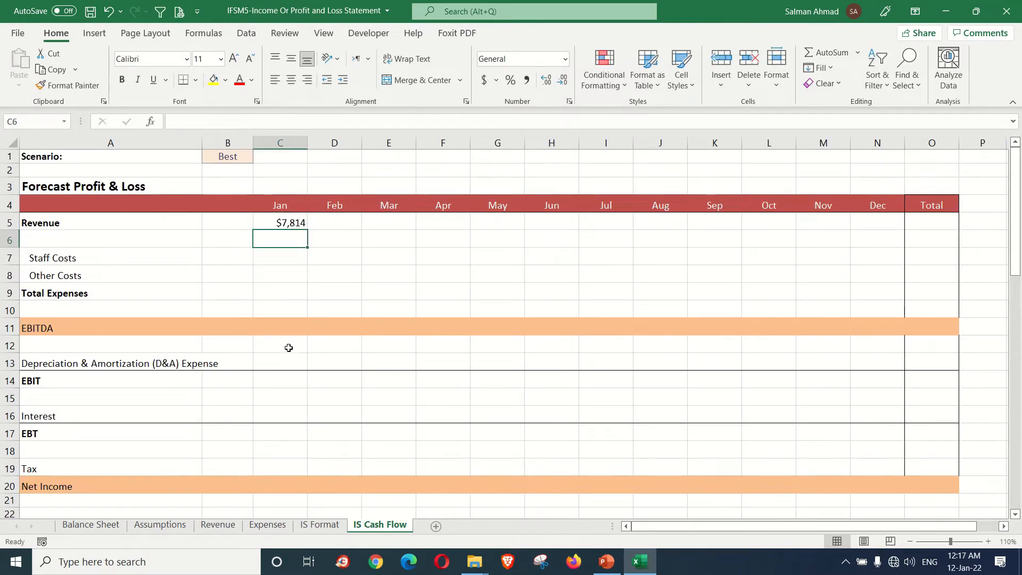
left_click(261, 230)
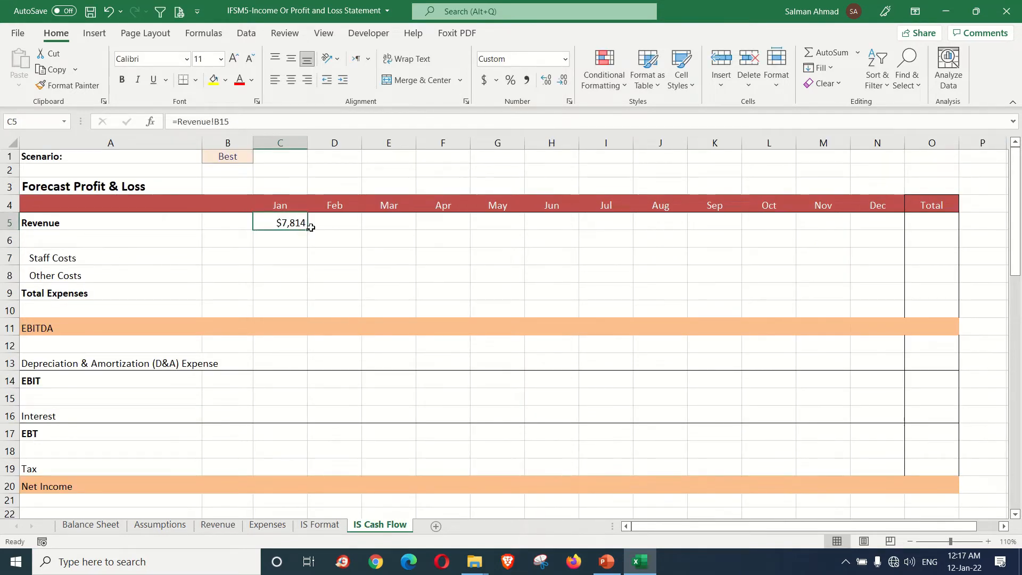
left_click_drag(307, 232, 881, 232)
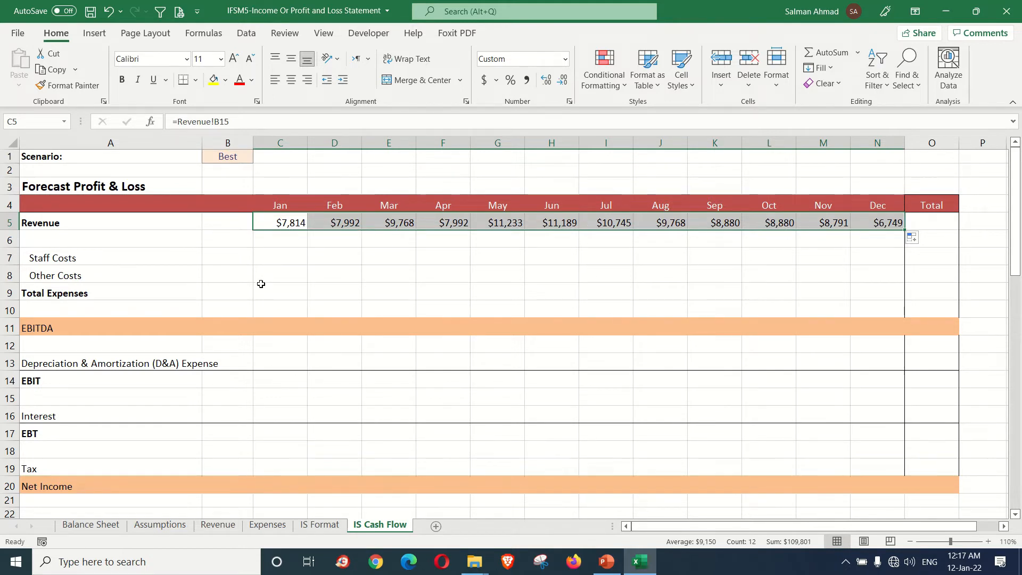
Step: Link January Staff Costs in C7 to Total Staff costs on the Expenses sheet (=Expenses!D7) and fill it across through December
left_click(75, 259)
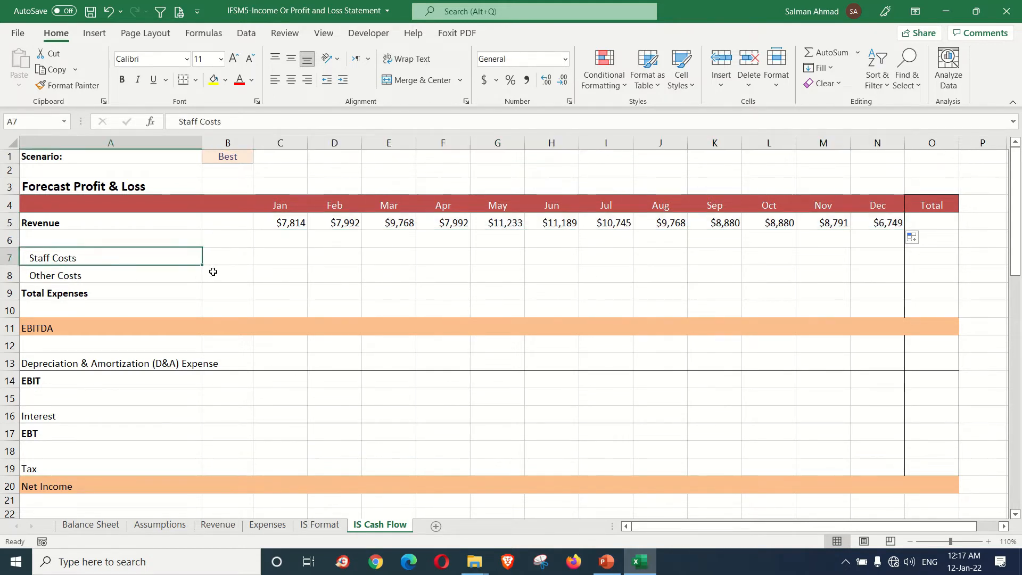
left_click(219, 260)
left_click(270, 258)
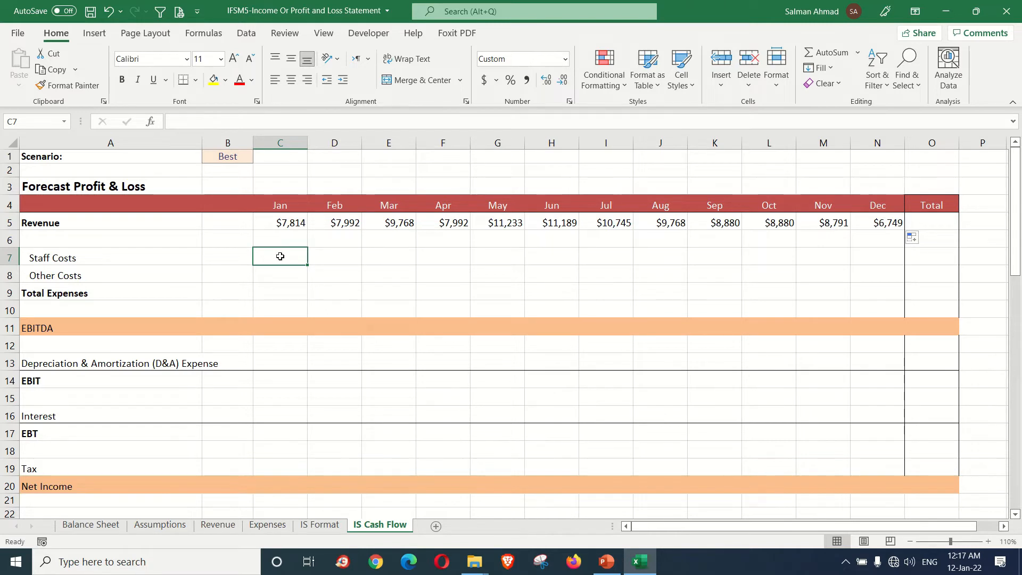
type("=")
left_click(271, 525)
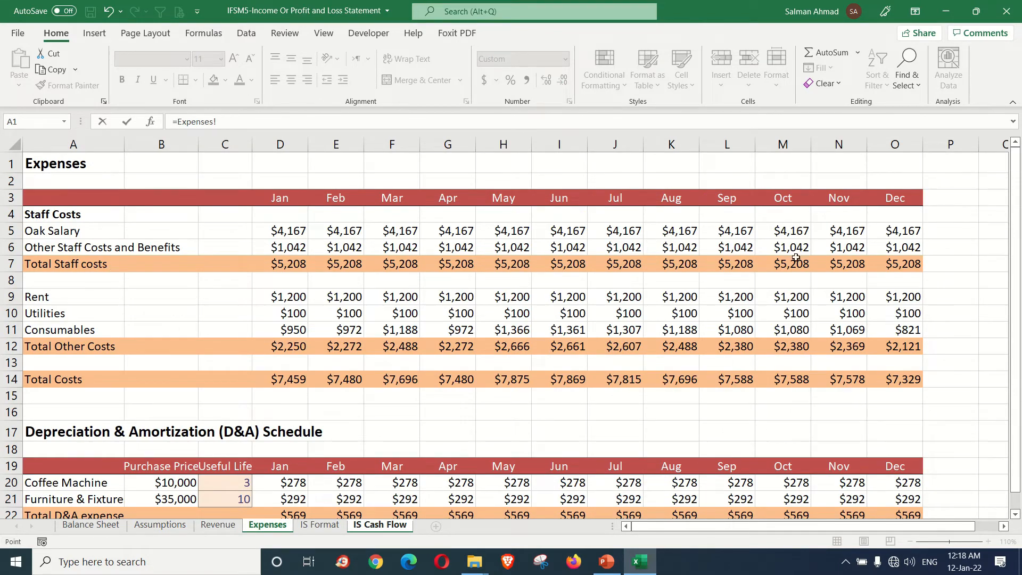
left_click(287, 264)
key("Return")
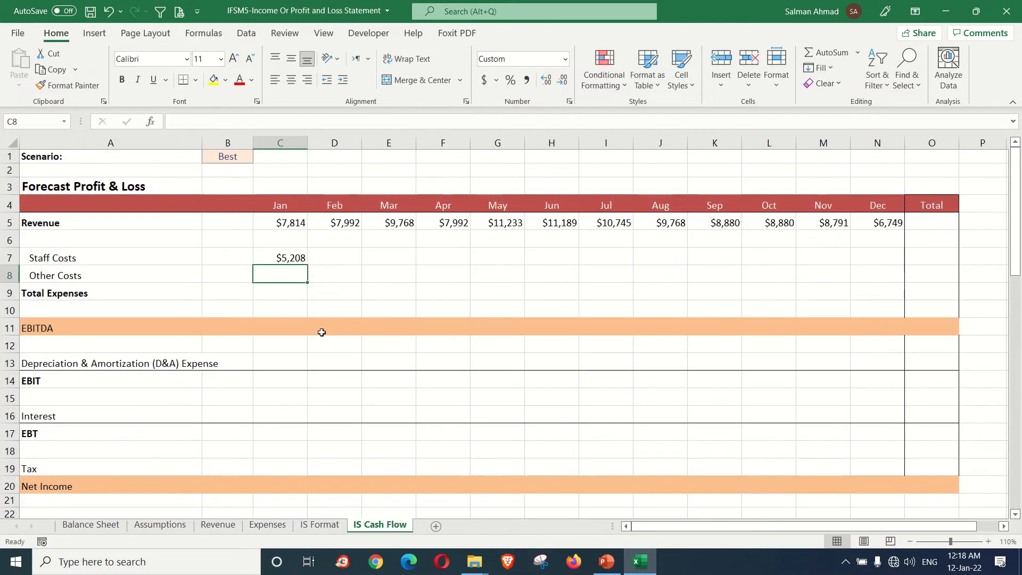
left_click(296, 256)
left_click_drag(309, 262, 879, 254)
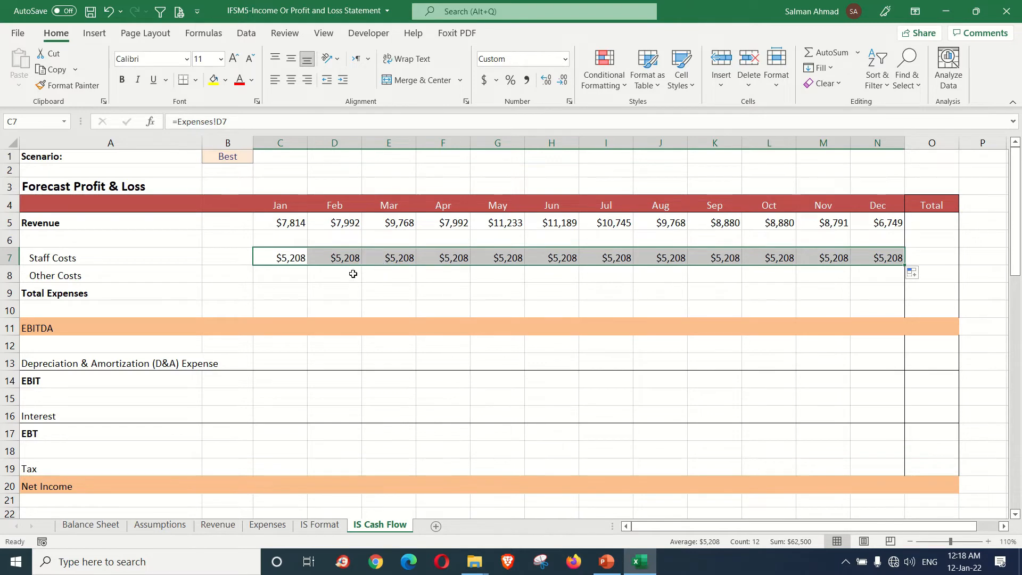
Step: Link January Other Costs in C8 to Total Other Costs on the Expenses sheet (=Expenses!D12) and fill it across through December
left_click(273, 276)
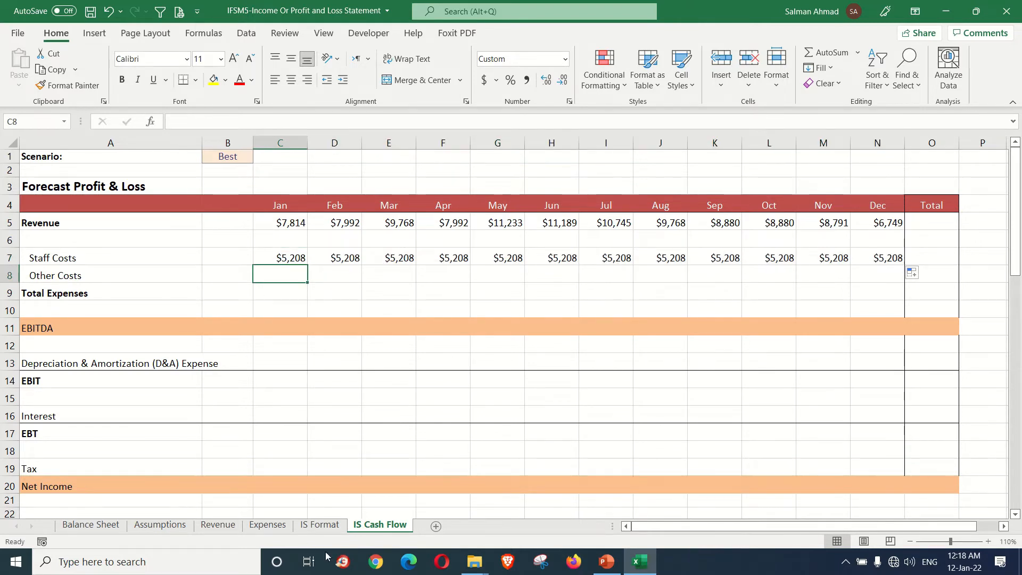
left_click(271, 529)
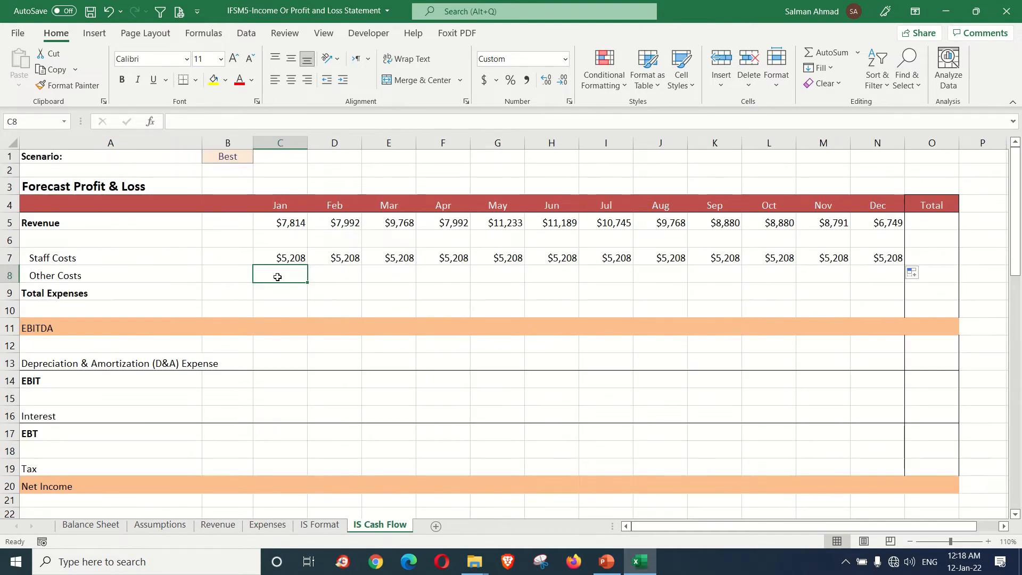
type("=")
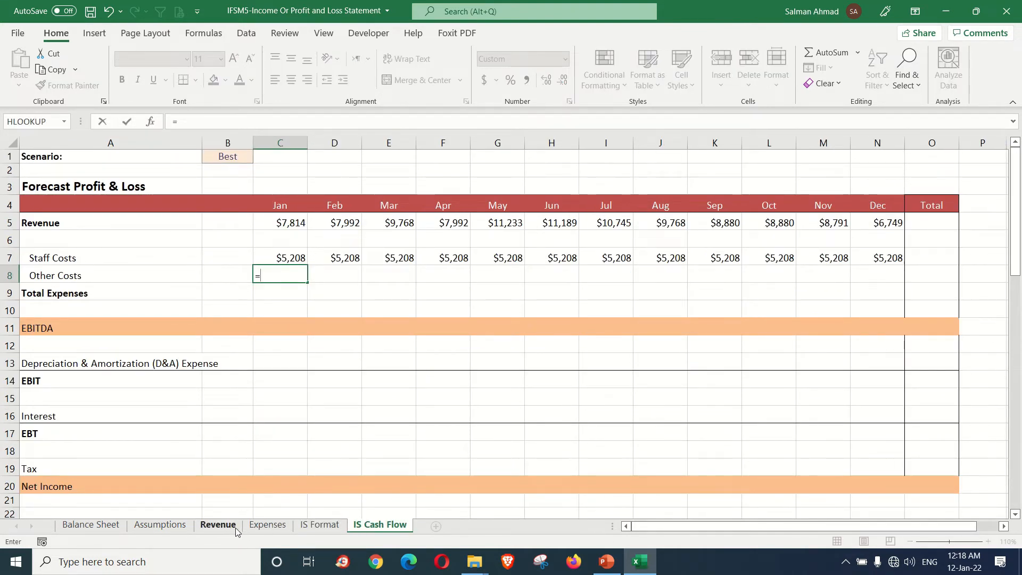
left_click(254, 527)
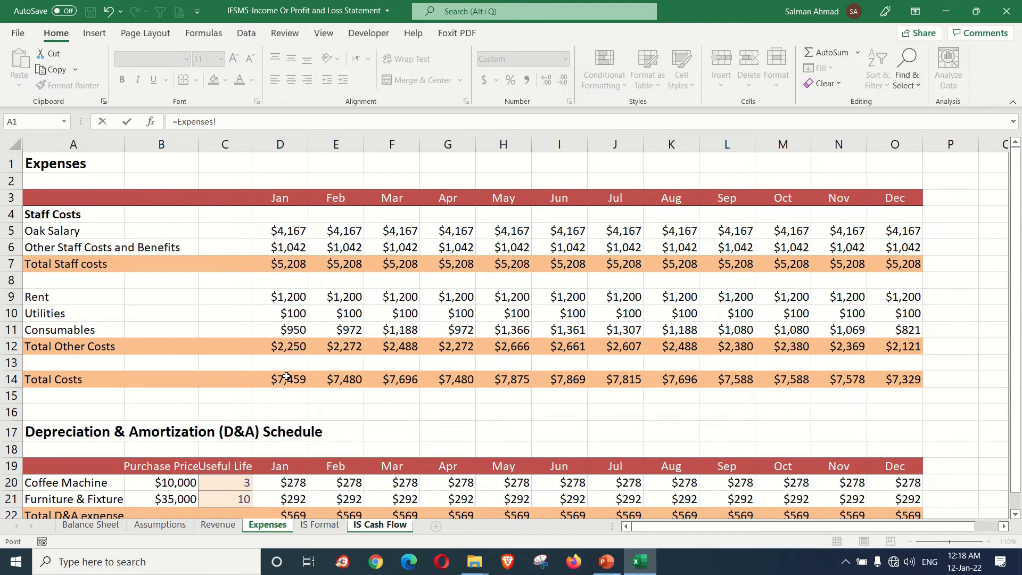
left_click(290, 351)
key("Return")
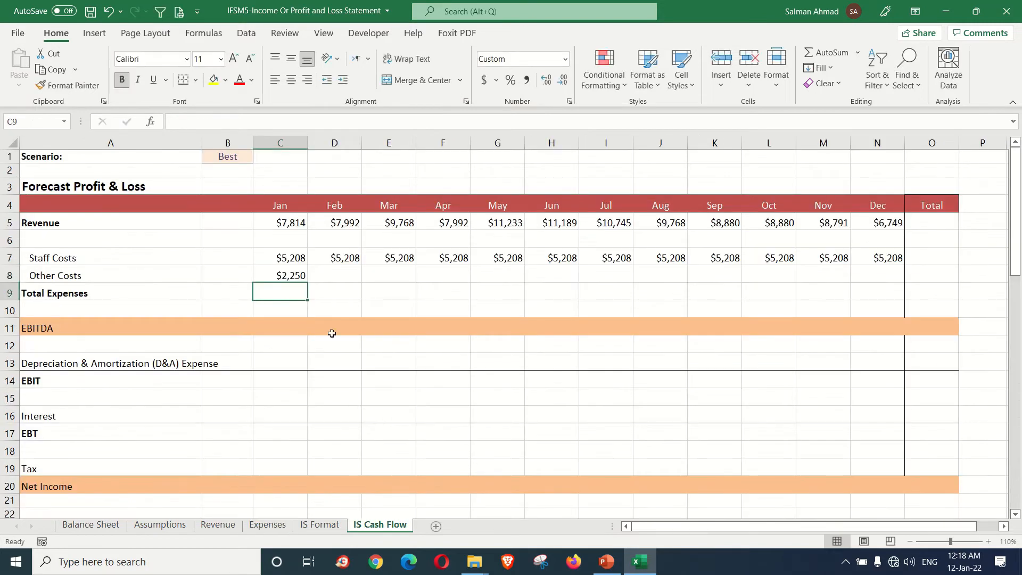
left_click(297, 277)
left_click_drag(308, 283, 884, 281)
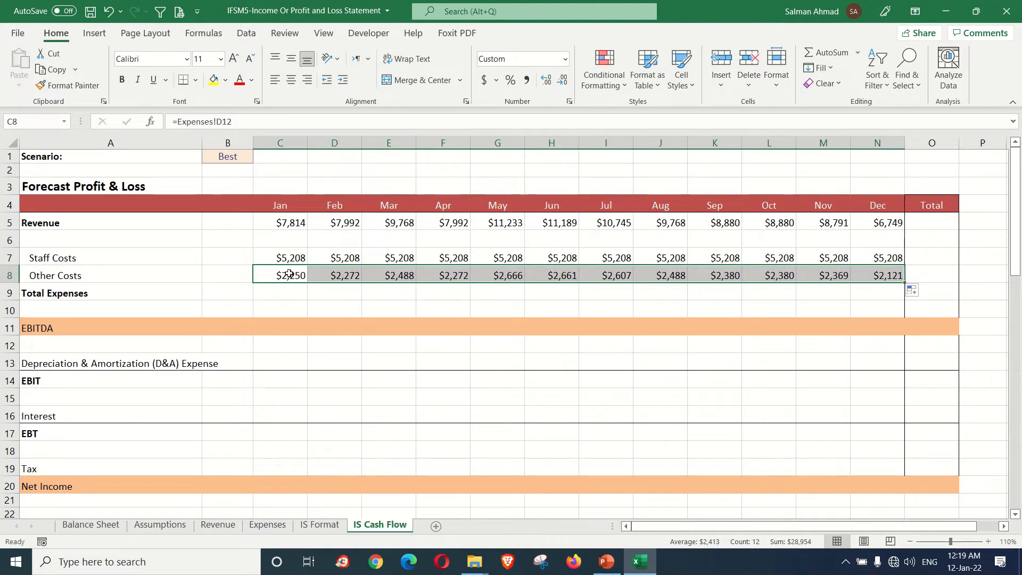
Step: Sum Staff Costs and Other Costs into January Total Expenses in C9 (=SUM(C7:C8)) and fill it across through December
left_click_drag(289, 258, 289, 286)
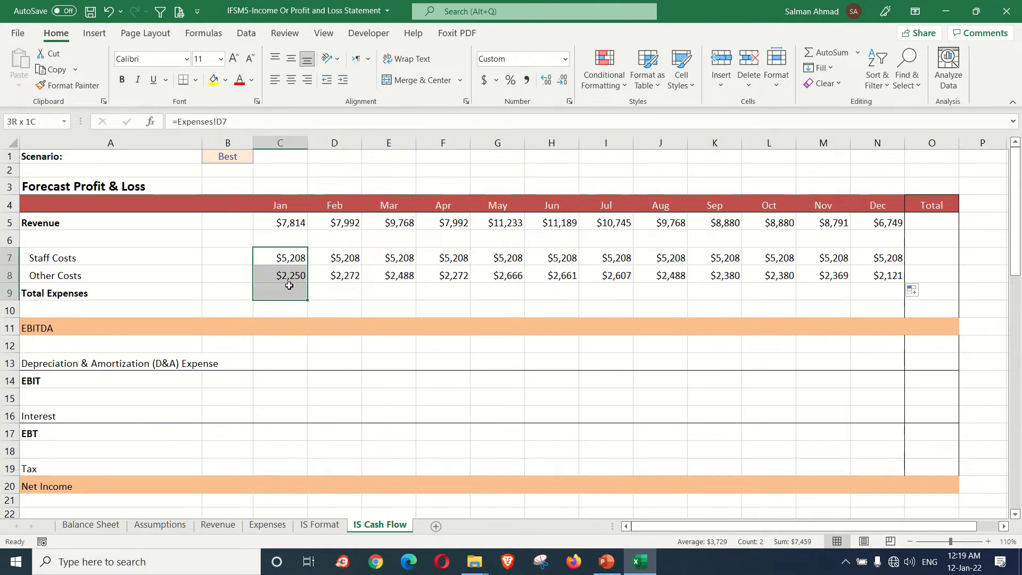
left_click(826, 52)
left_click(352, 289)
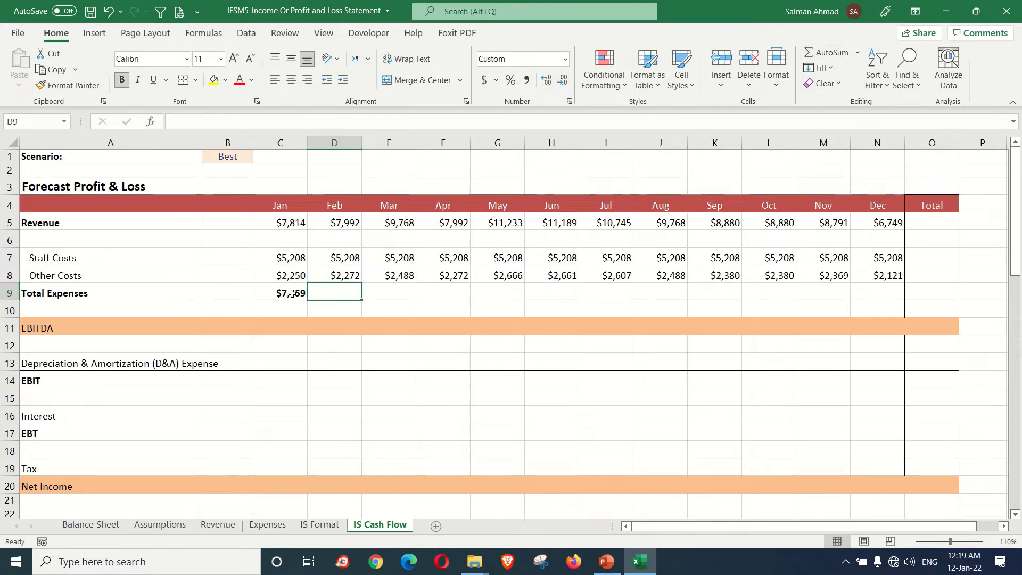
left_click(293, 296)
left_click_drag(308, 300, 883, 298)
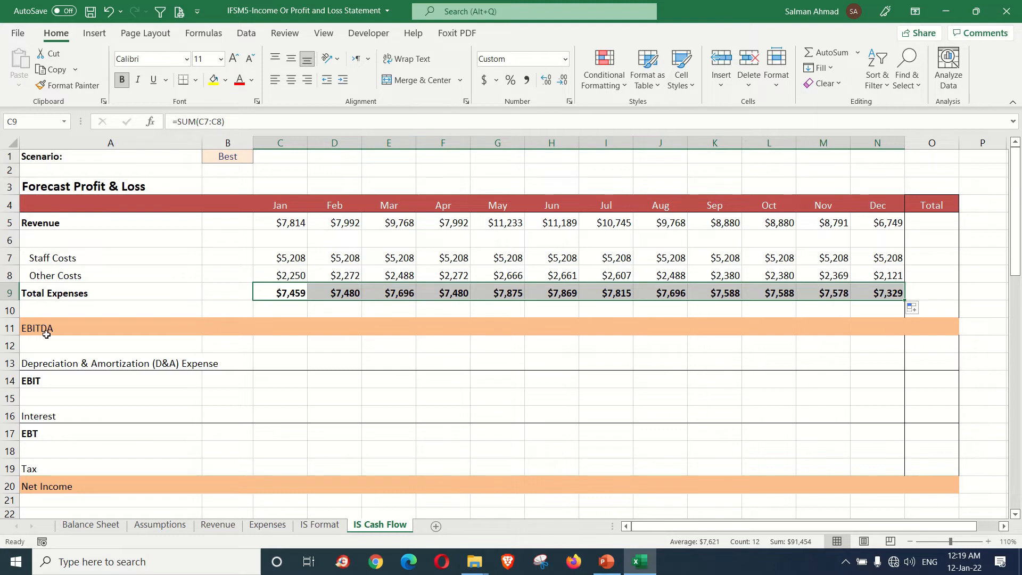
Step: Calculate January EBITDA in C11 as Revenue minus Total Expenses (=C5-C9), fill it across through December and check the results
left_click(278, 324)
type("=")
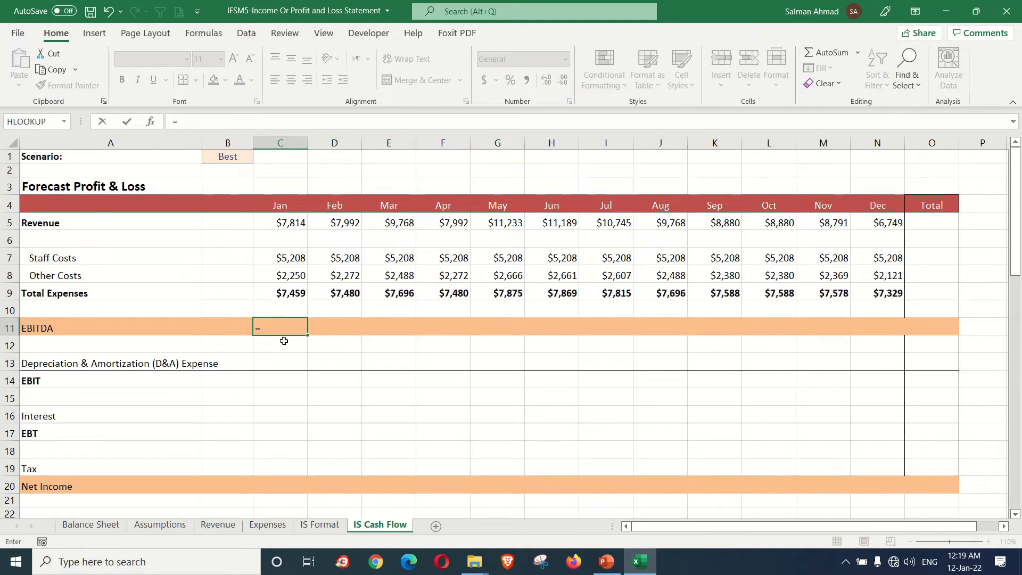
left_click(287, 224)
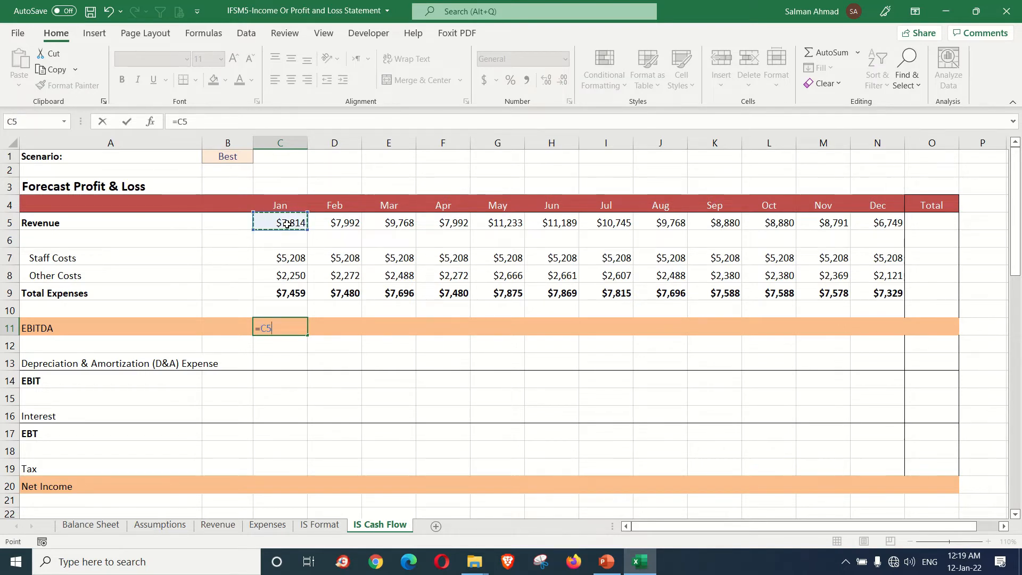
type("-")
left_click(296, 292)
key("Return")
left_click(298, 328)
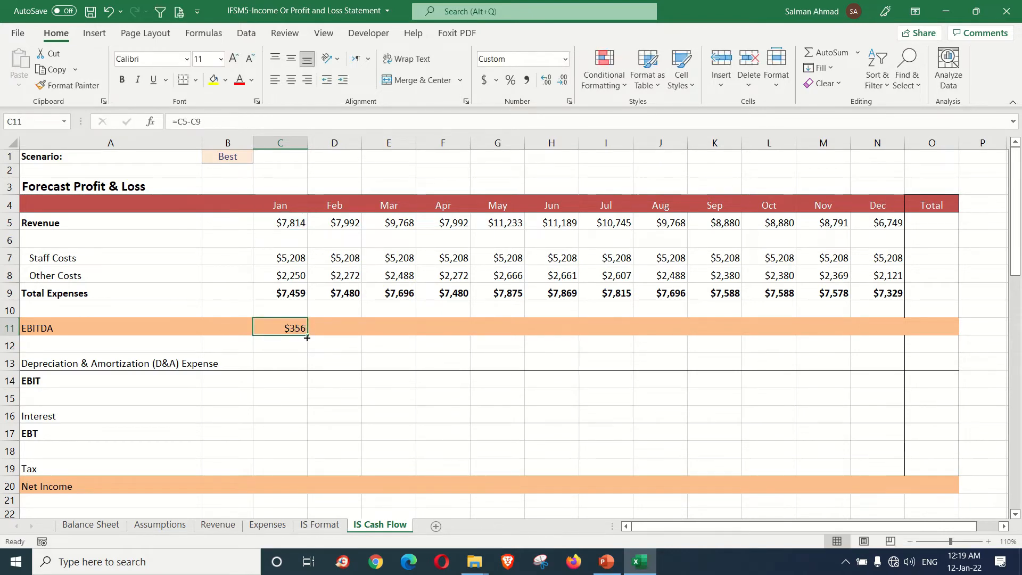
left_click_drag(306, 337, 885, 334)
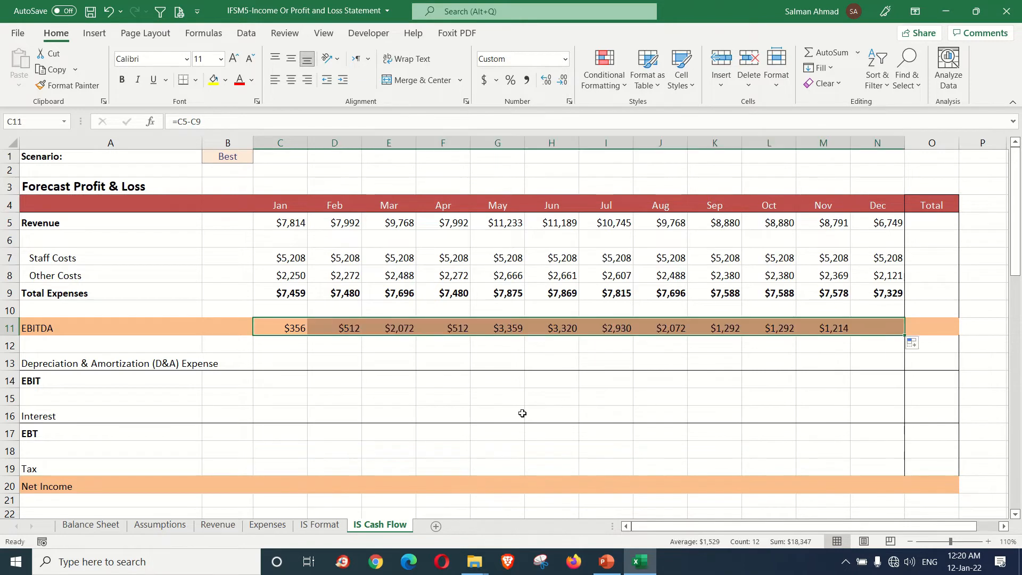
left_click(492, 395)
left_click(296, 332)
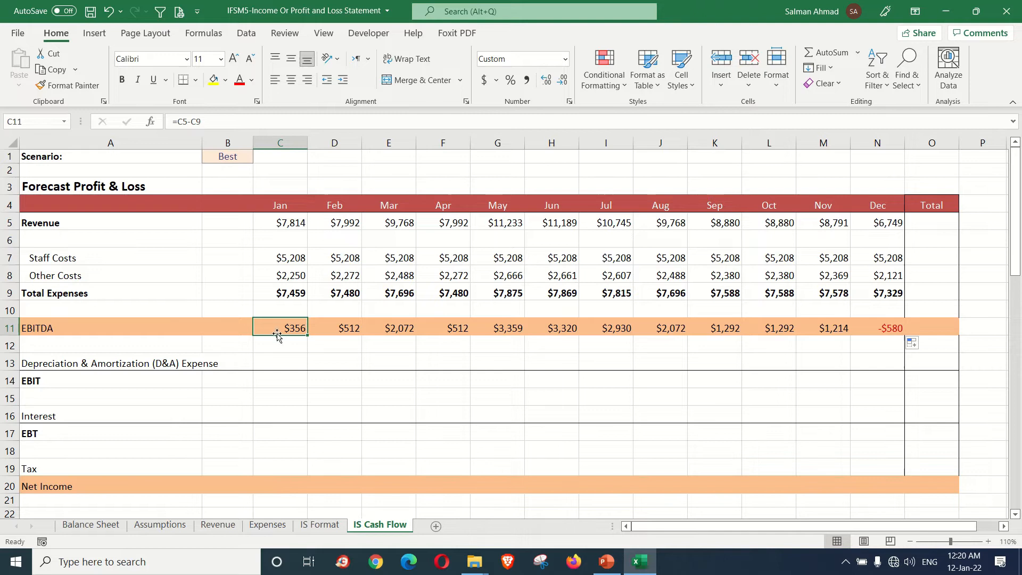
left_click(393, 323)
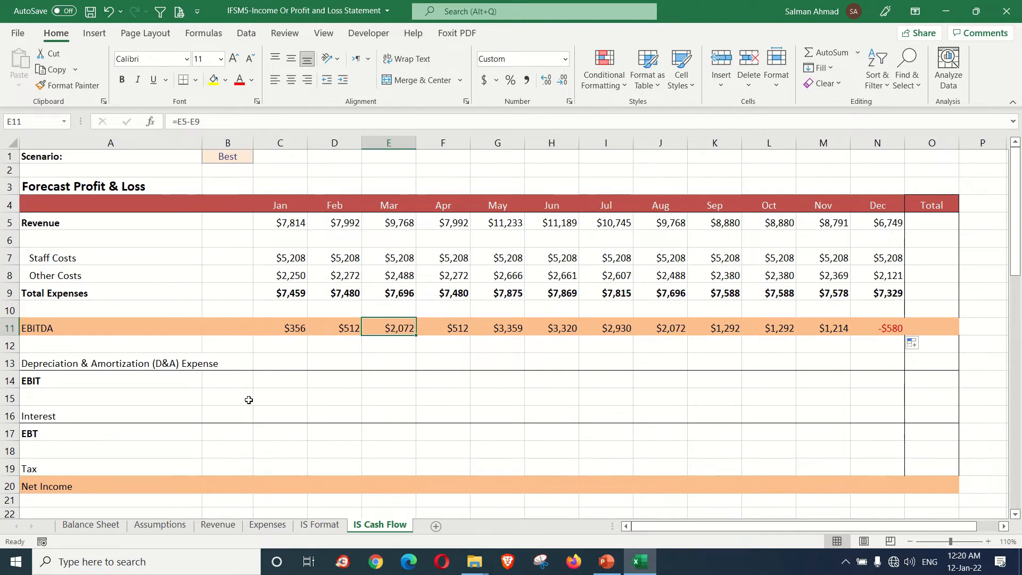
Step: Link January Depreciation & Amortization Expense in C13 to Total D&A expense on the Expenses sheet (=Expenses!D22) and fill it across through December
left_click(62, 369)
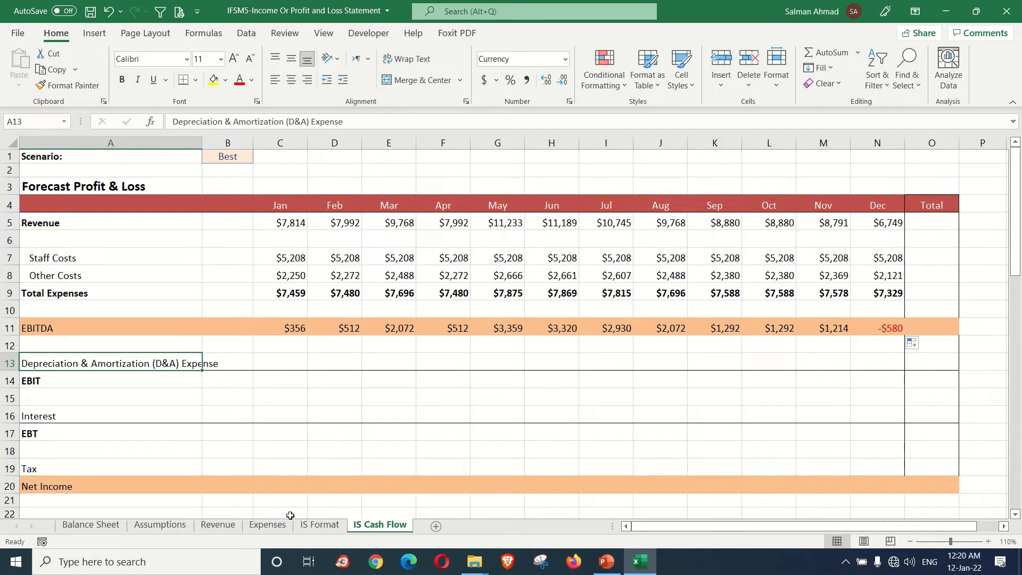
left_click(296, 366)
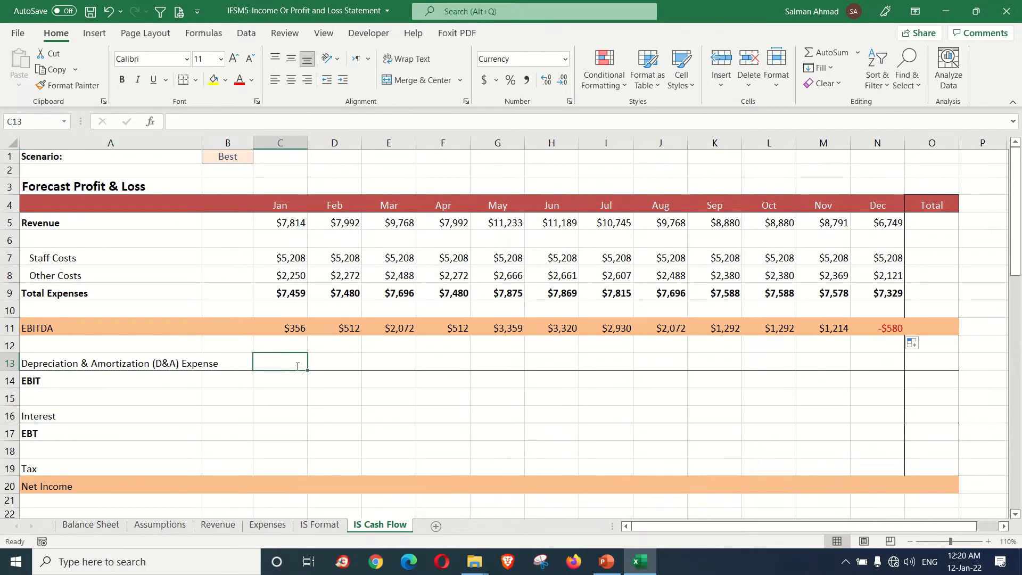
type("=")
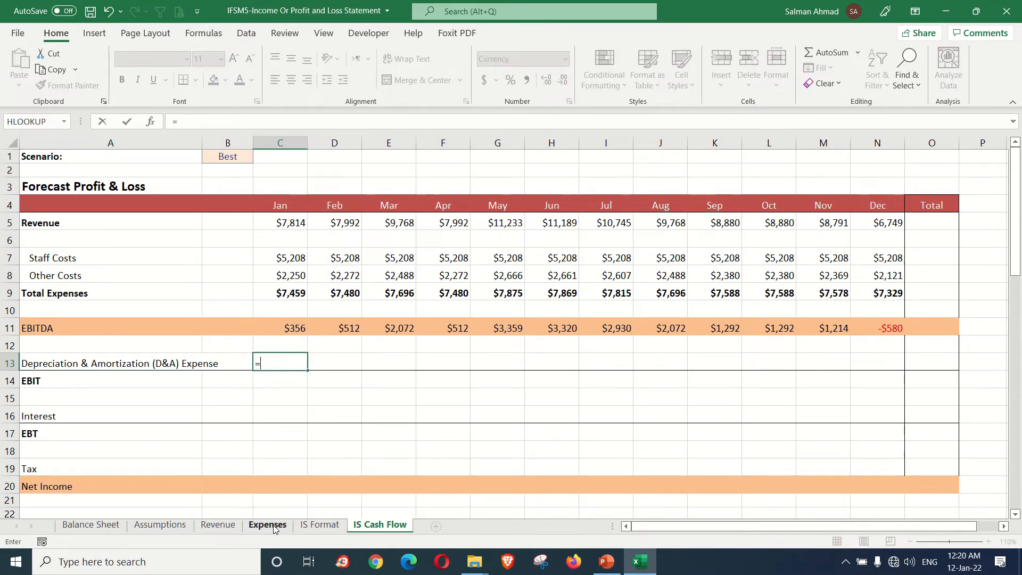
left_click(268, 525)
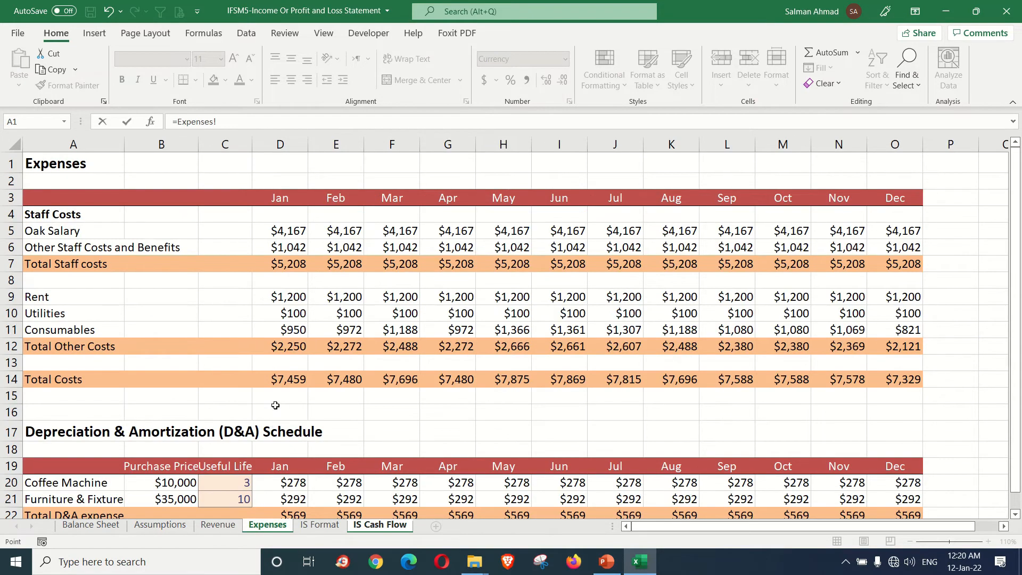
scroll(277, 410, "down", 2)
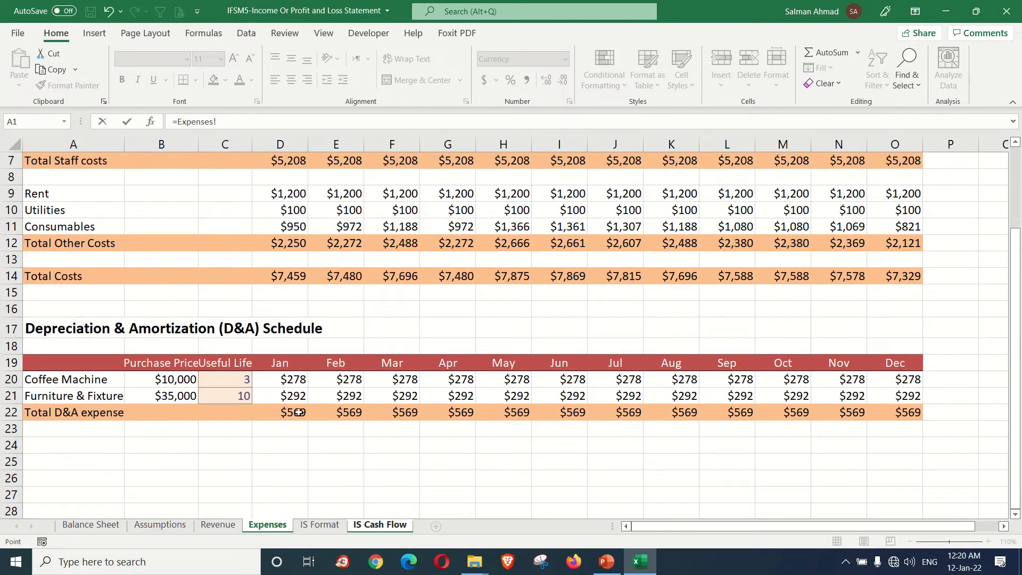
left_click(288, 412)
key("Return")
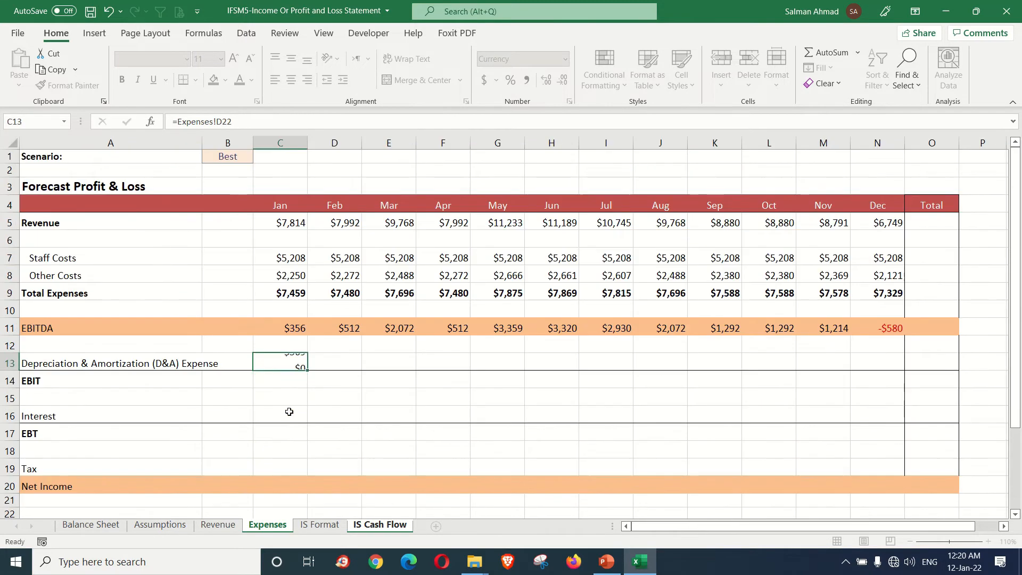
left_click(297, 364)
left_click_drag(306, 371, 881, 366)
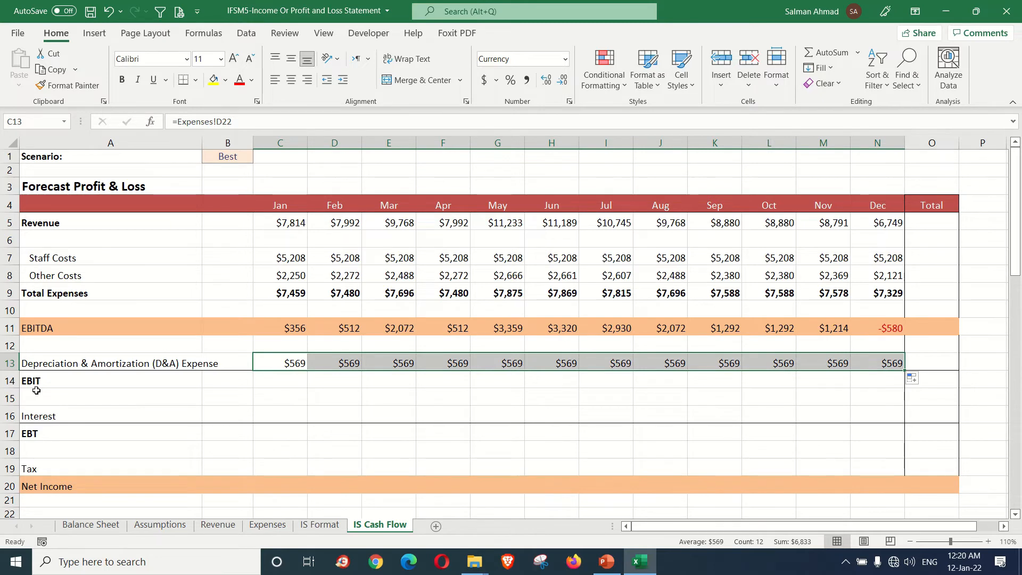
Step: Calculate January EBIT in C14 as EBITDA minus D&A Expense (=C11-C13) and fill it across through December
left_click(280, 382)
type("=")
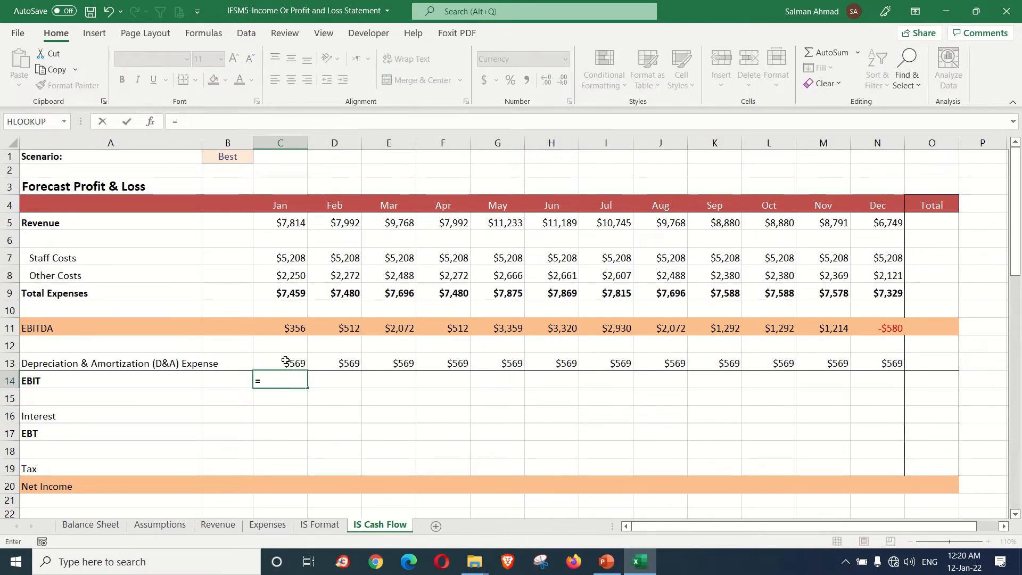
left_click(298, 329)
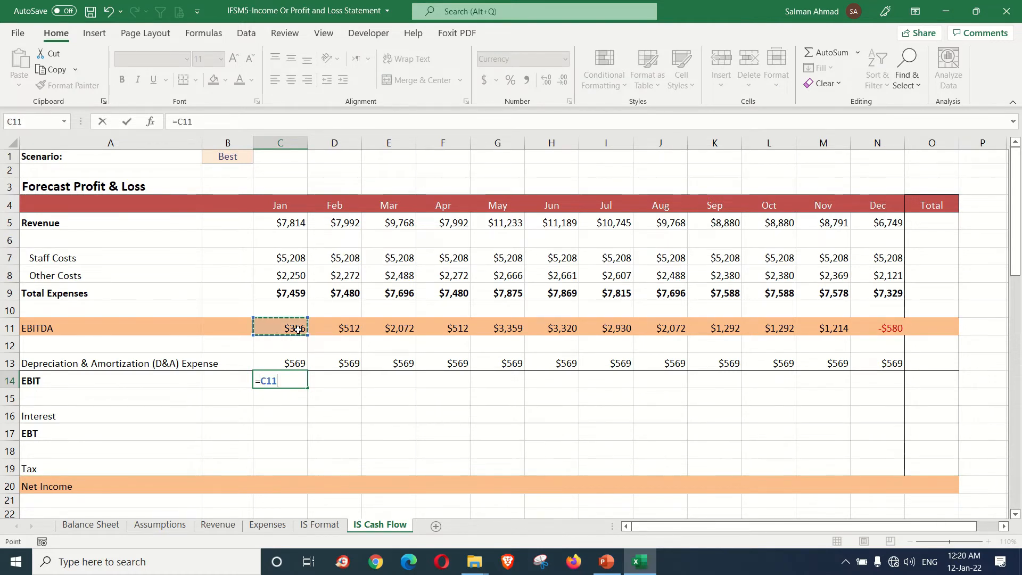
type("-")
left_click(286, 362)
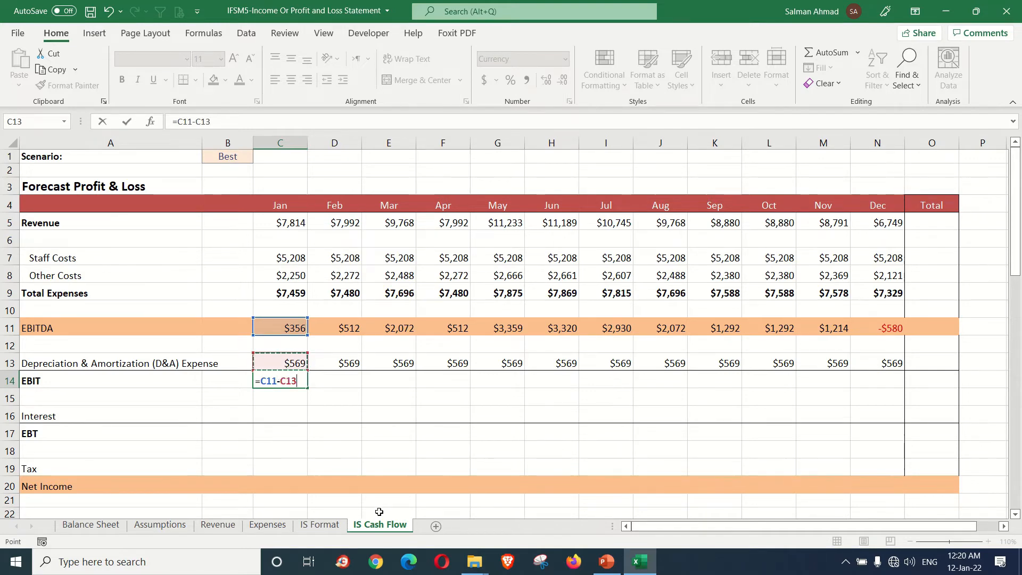
key("Return")
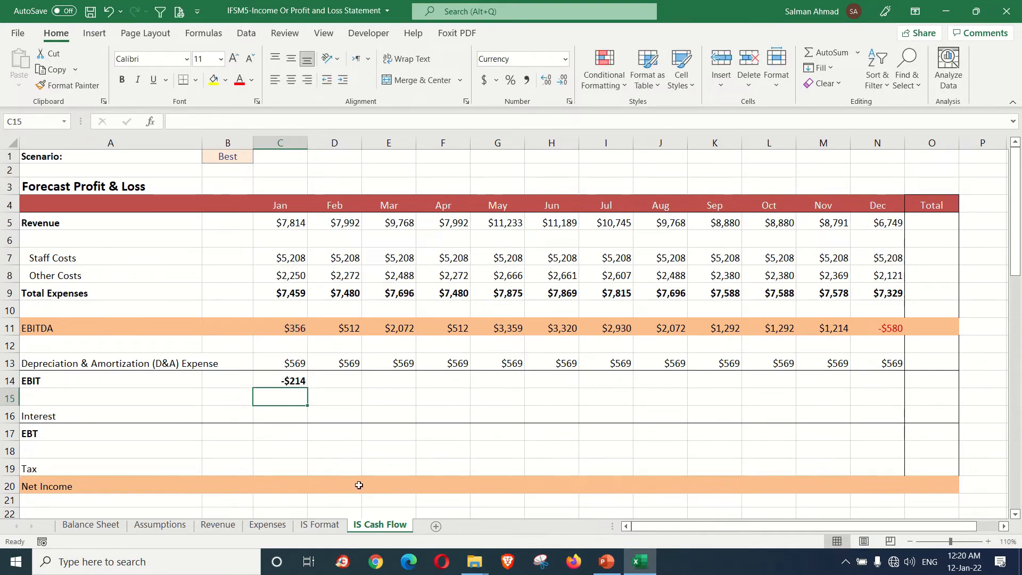
left_click(297, 381)
left_click_drag(308, 387, 878, 389)
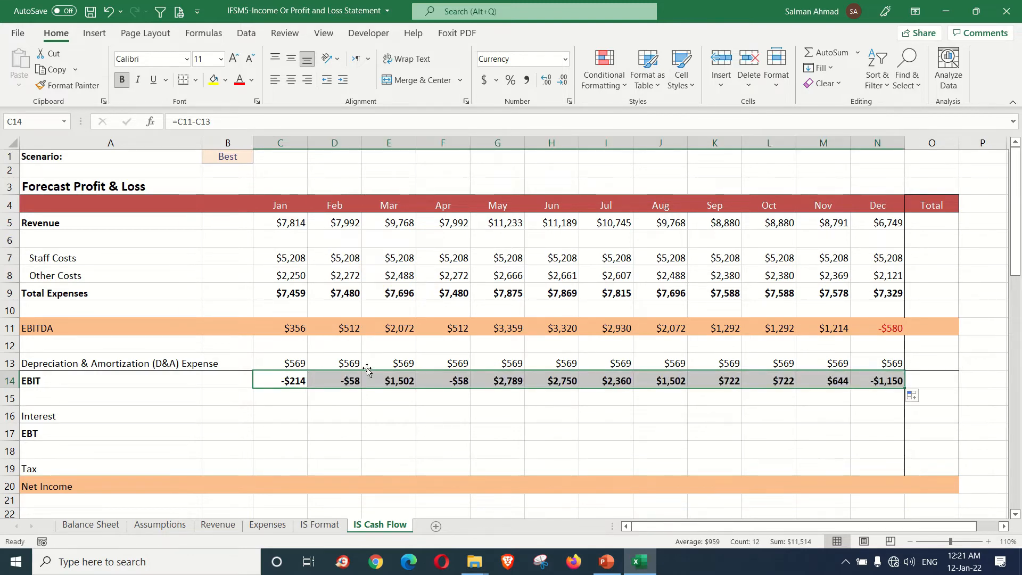
Step: Calculate January Interest in C16 from the bank loan and annual interest rate (='Balance Sheet'!$K$3*Assumptions!$B$26/12) and fill it across through December
left_click(284, 413)
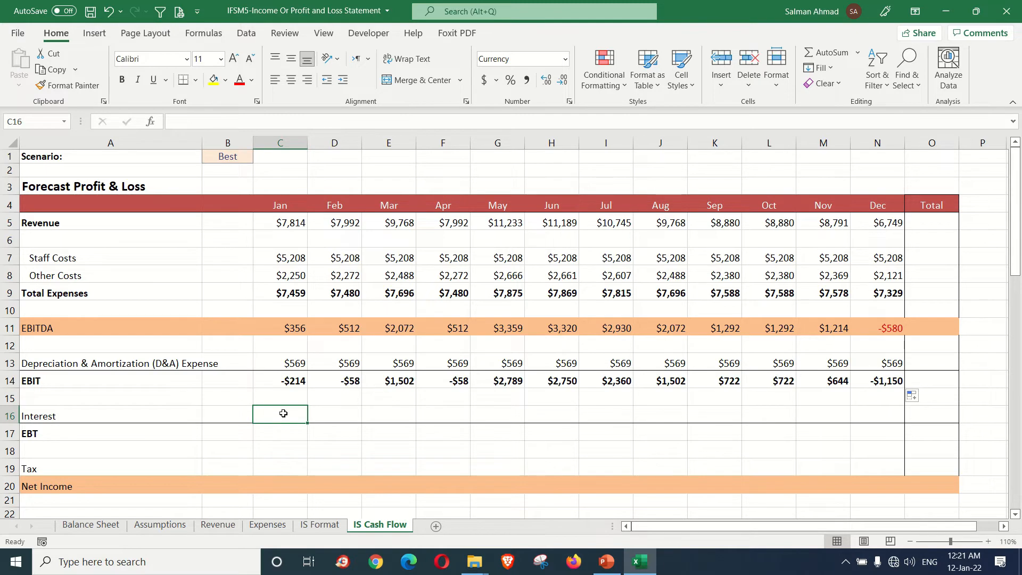
type("=")
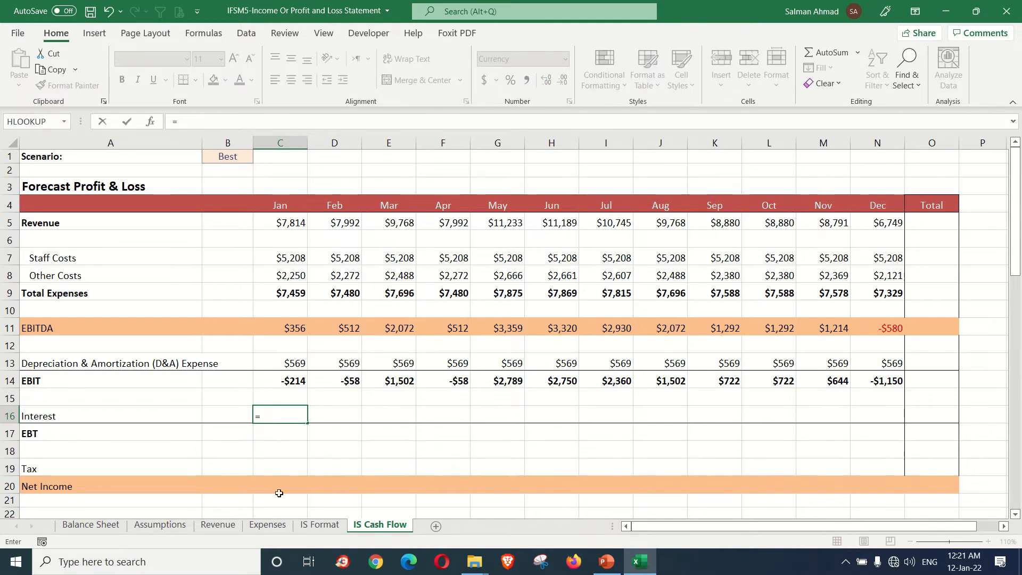
left_click(91, 526)
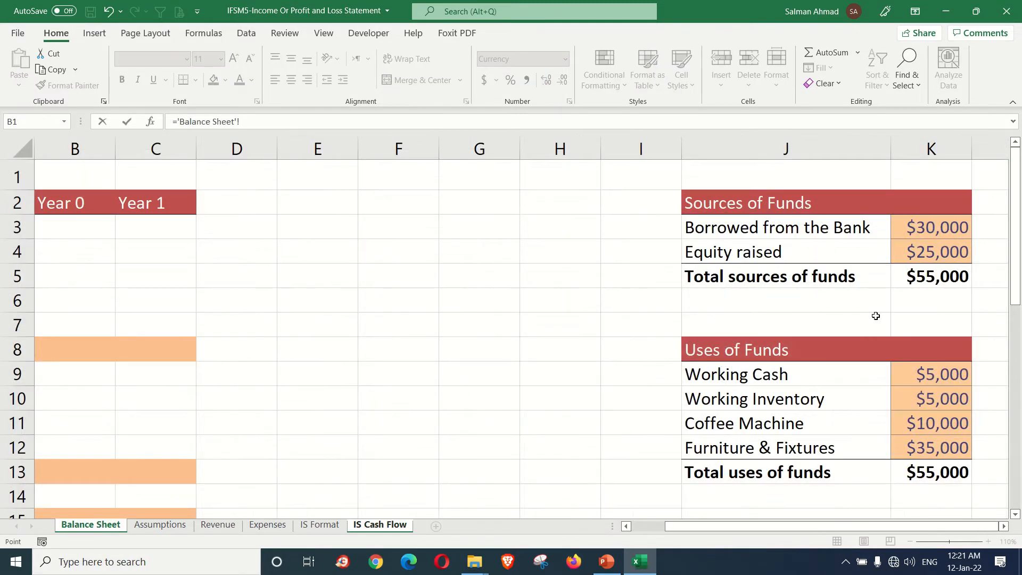
left_click(929, 228)
key("F4")
left_click(177, 525)
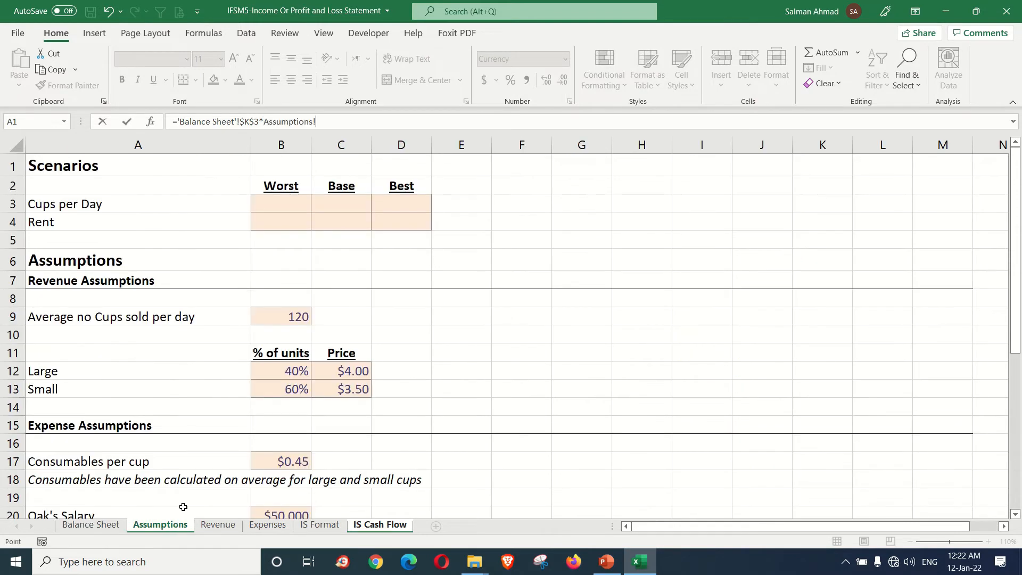
scroll(288, 389, "down", 3)
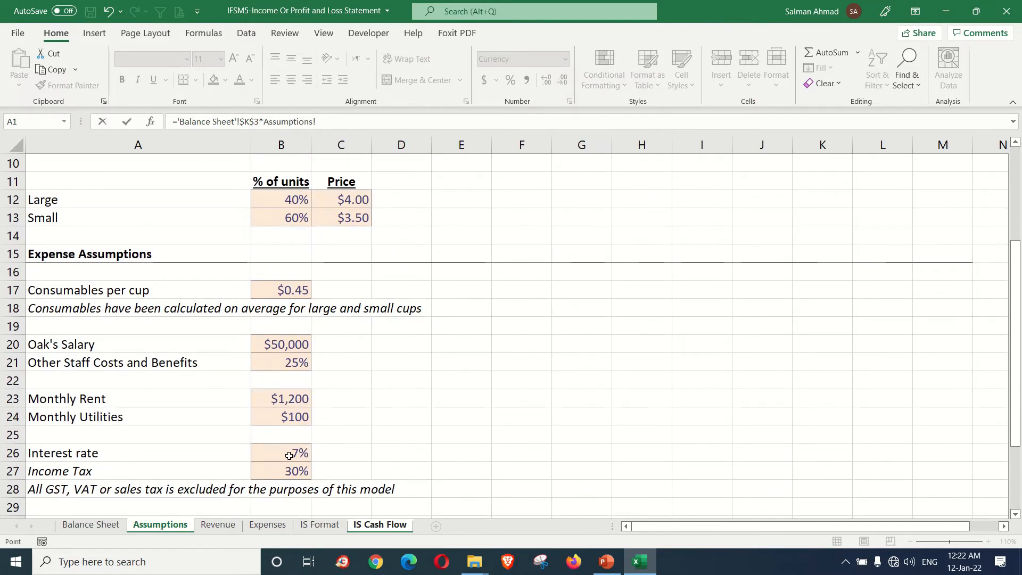
left_click(288, 453)
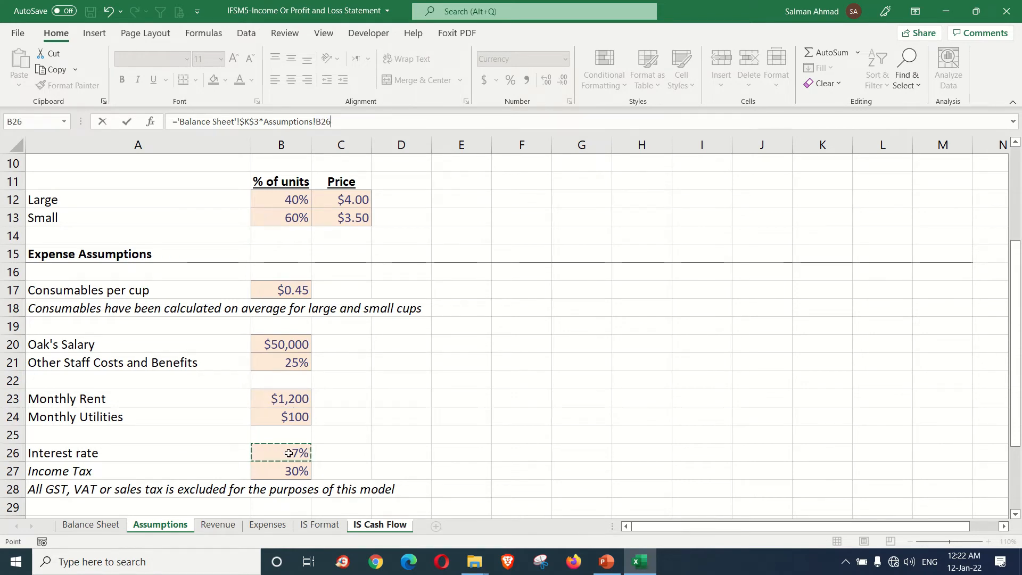
key("F4")
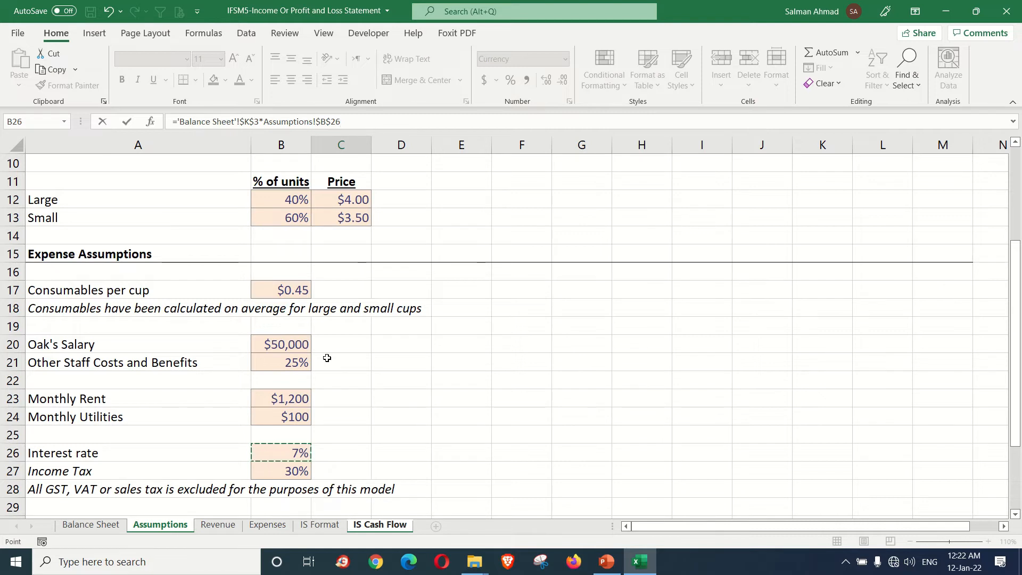
type("/12")
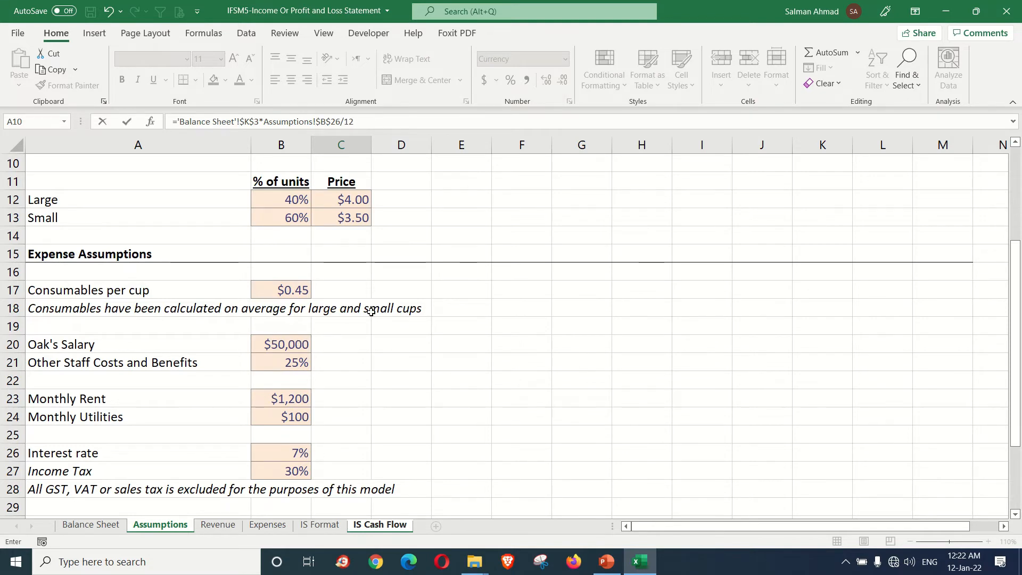
key("Return")
left_click(296, 417)
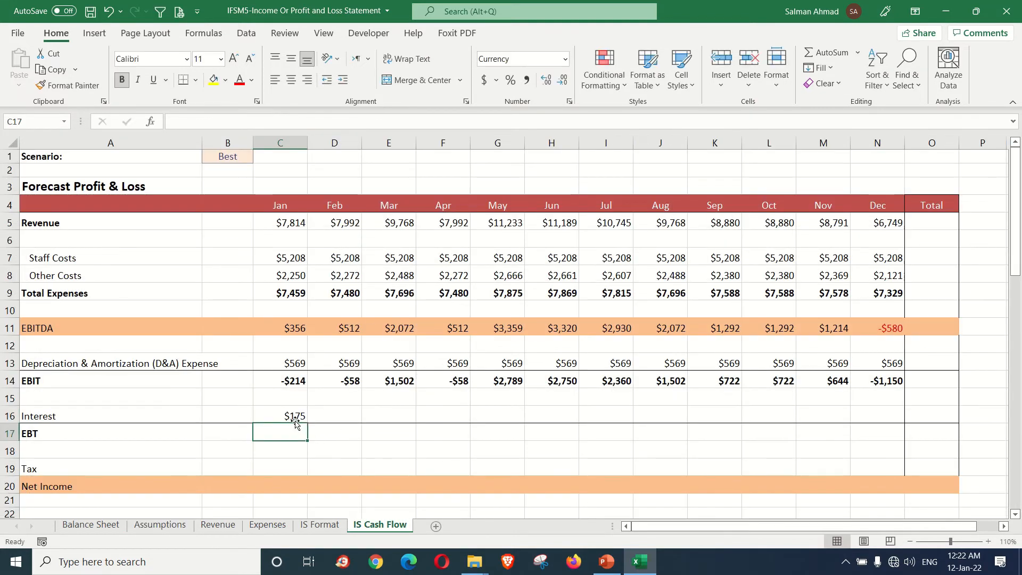
left_click_drag(308, 423, 889, 413)
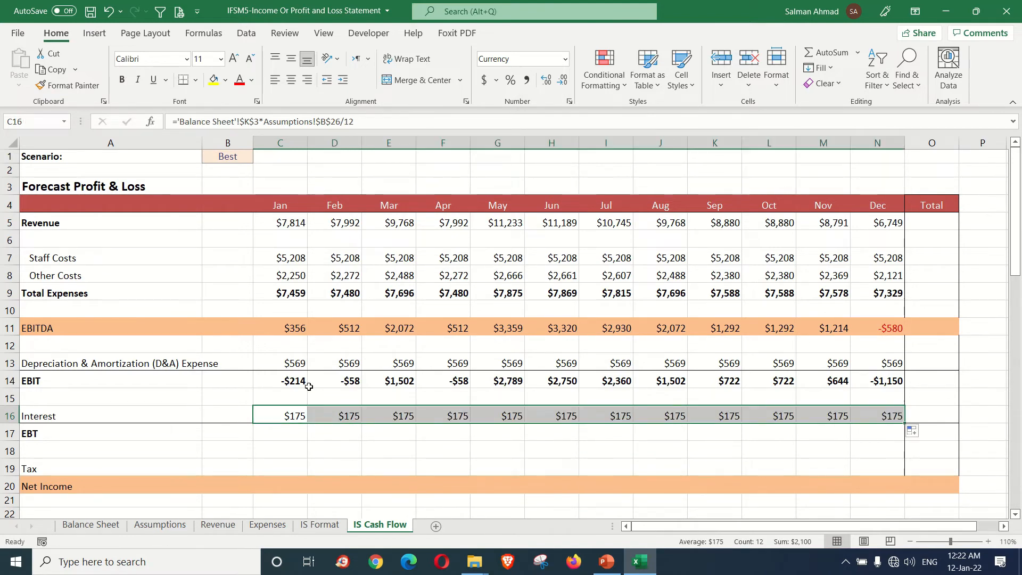
Step: Calculate January EBT in C17 as EBIT minus Interest (=C14-C16) and fill it across through December
left_click(283, 432)
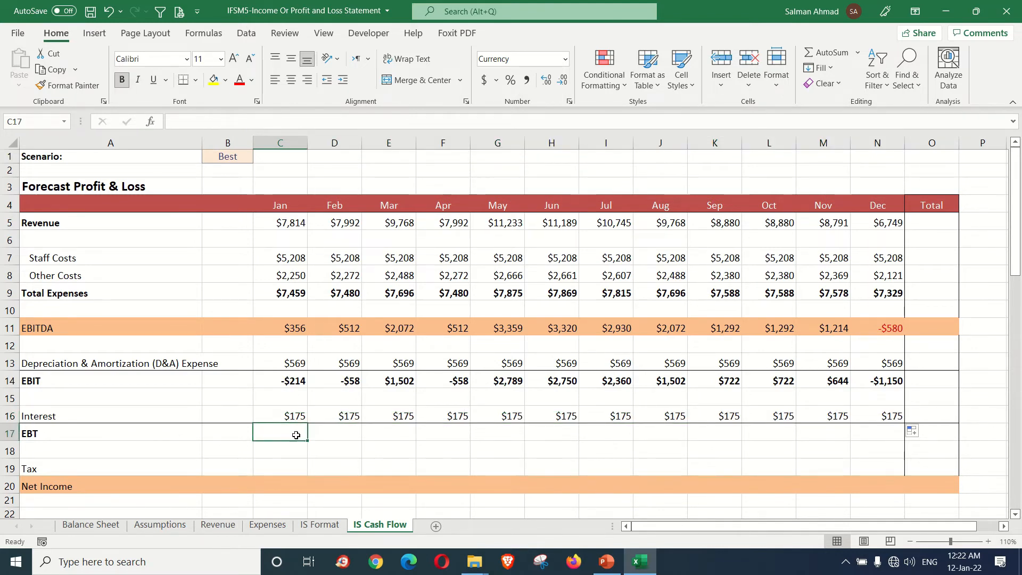
type("=")
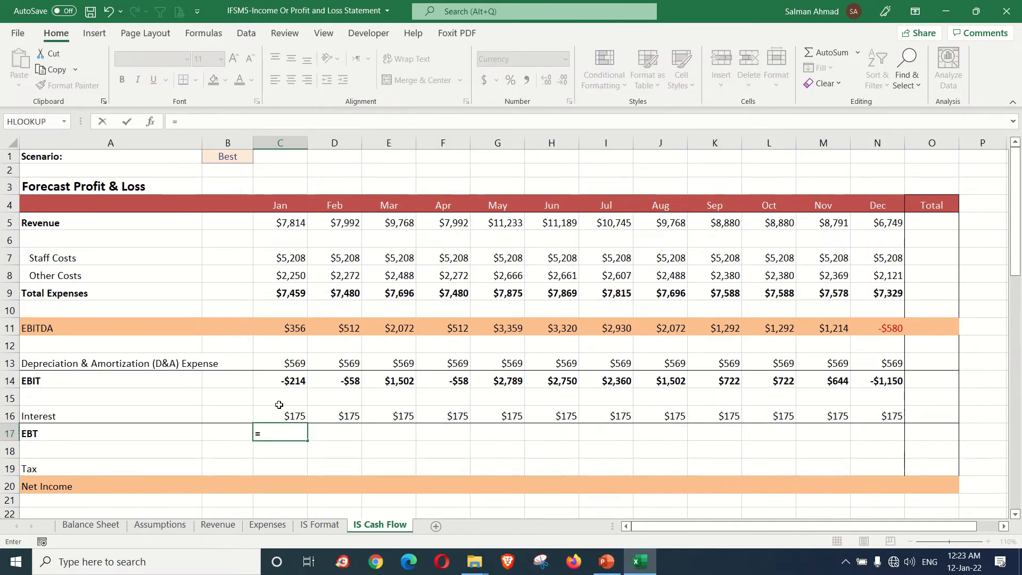
left_click(294, 380)
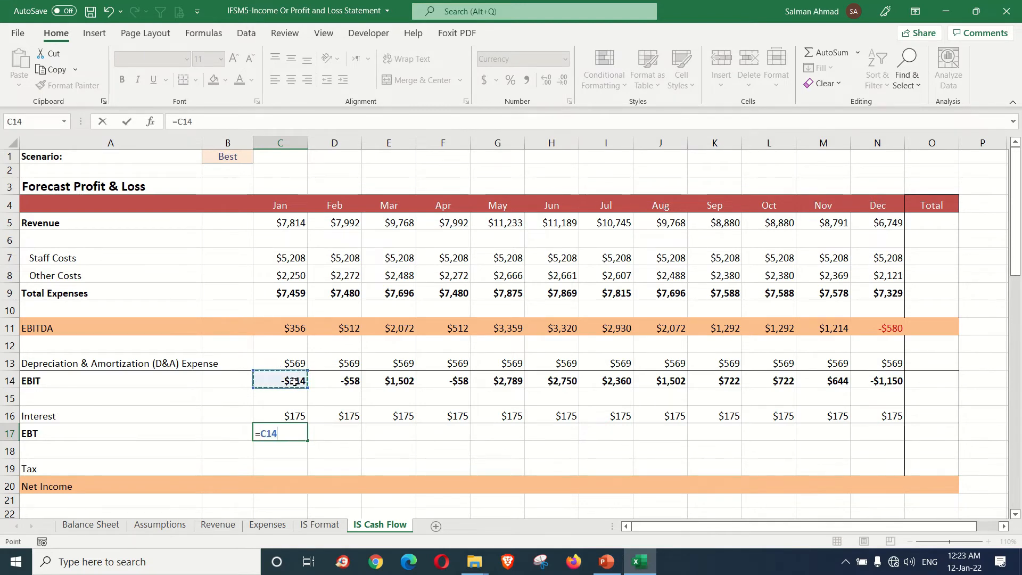
type("-")
left_click(300, 412)
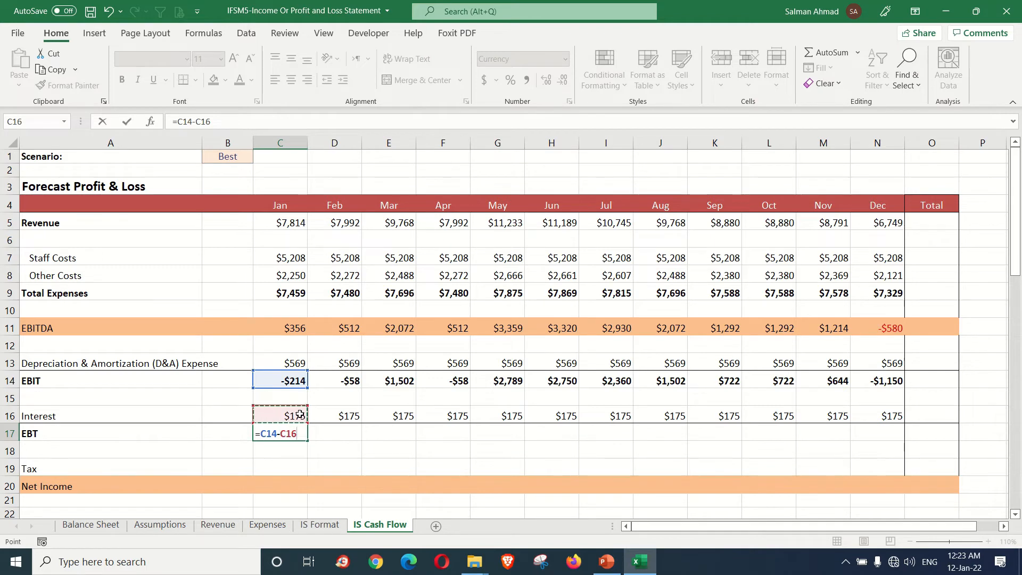
key("Return")
key("Up")
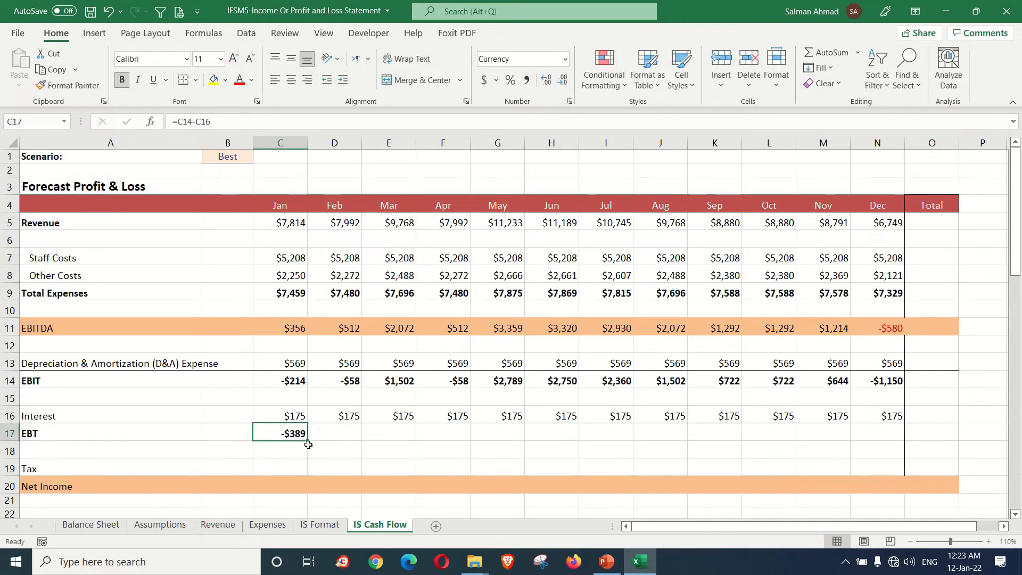
left_click_drag(308, 440, 887, 432)
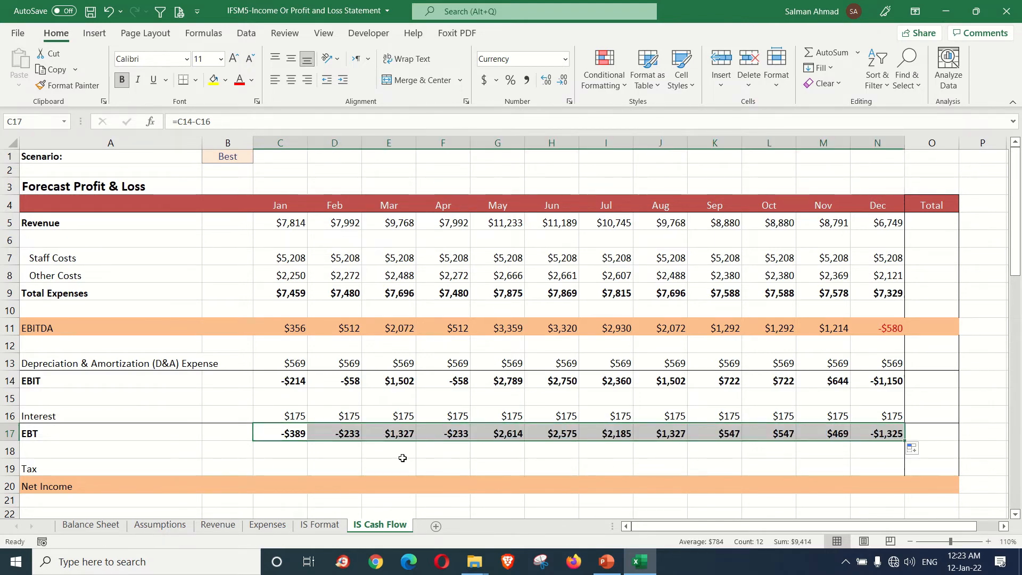
Step: Compare the January and February EBT results in C17 and D17 for whether tax applies to them
left_click(329, 433)
left_click(288, 434)
left_click(340, 433)
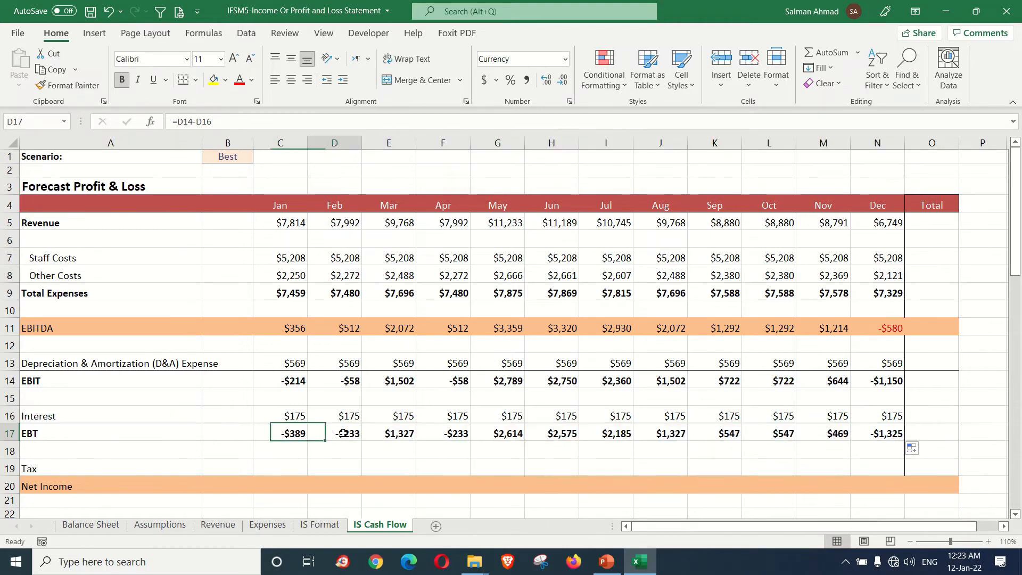
left_click(298, 435)
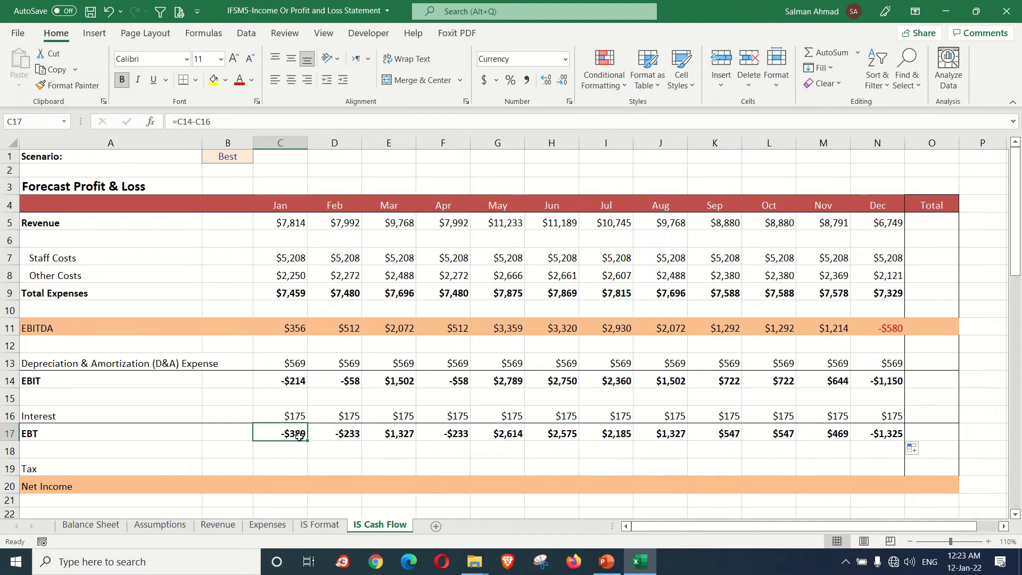
left_click(330, 434)
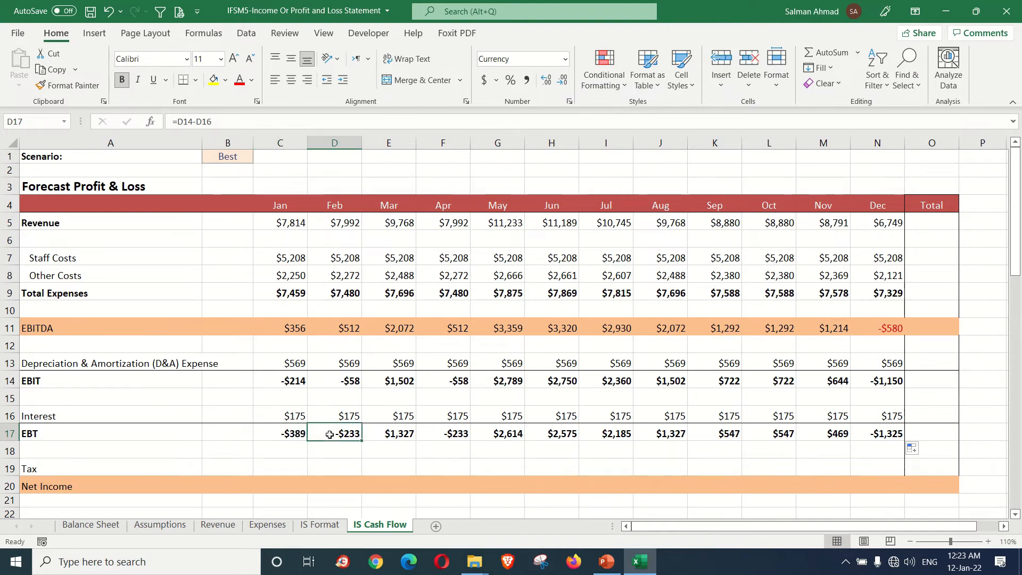
left_click(293, 435)
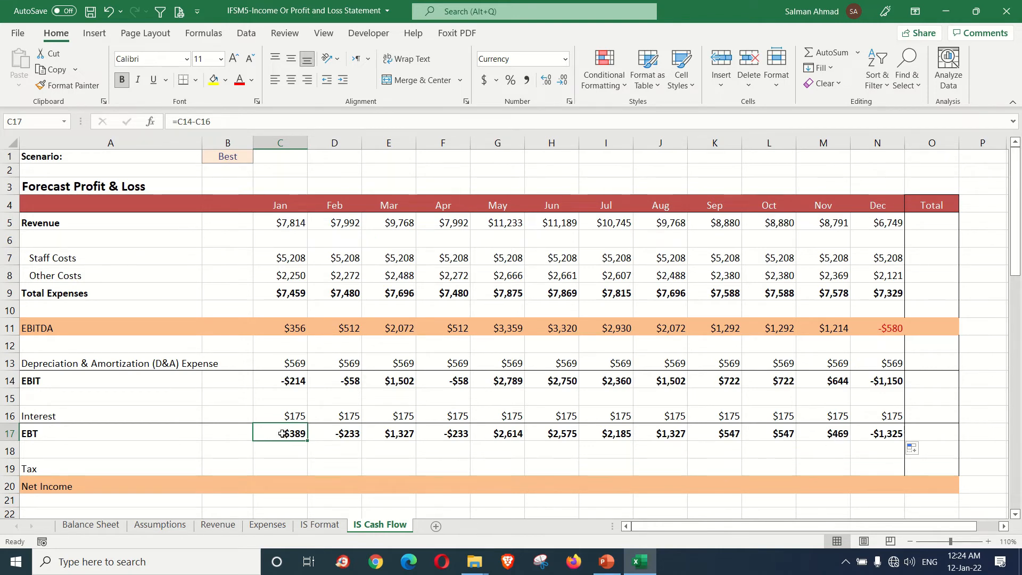
Step: Calculate January Tax in C19 as EBT times the Income Tax rate on the Assumptions sheet (=C17*Assumptions!$B$27)
left_click(274, 467)
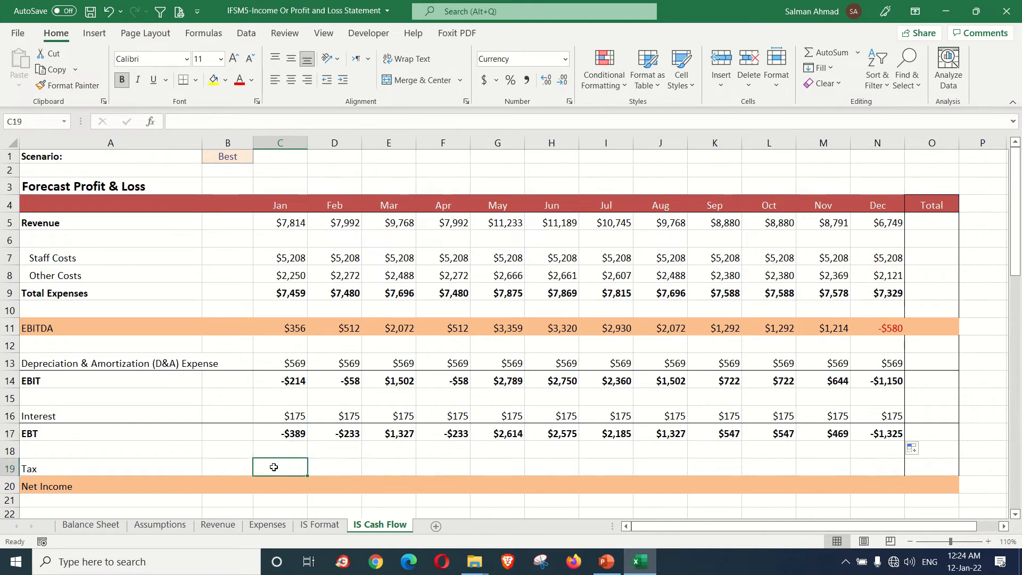
left_click(160, 525)
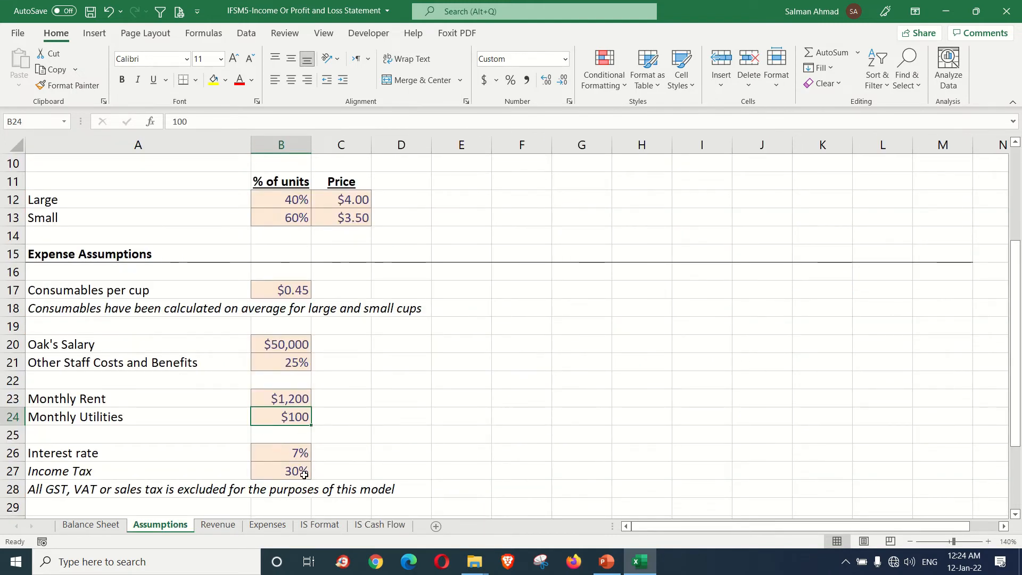
left_click(381, 526)
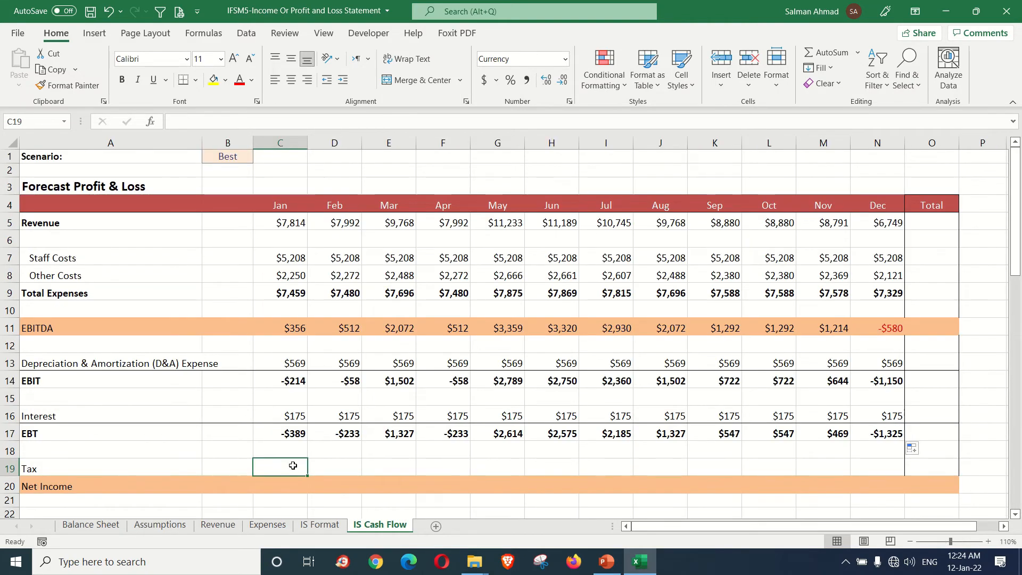
type("=")
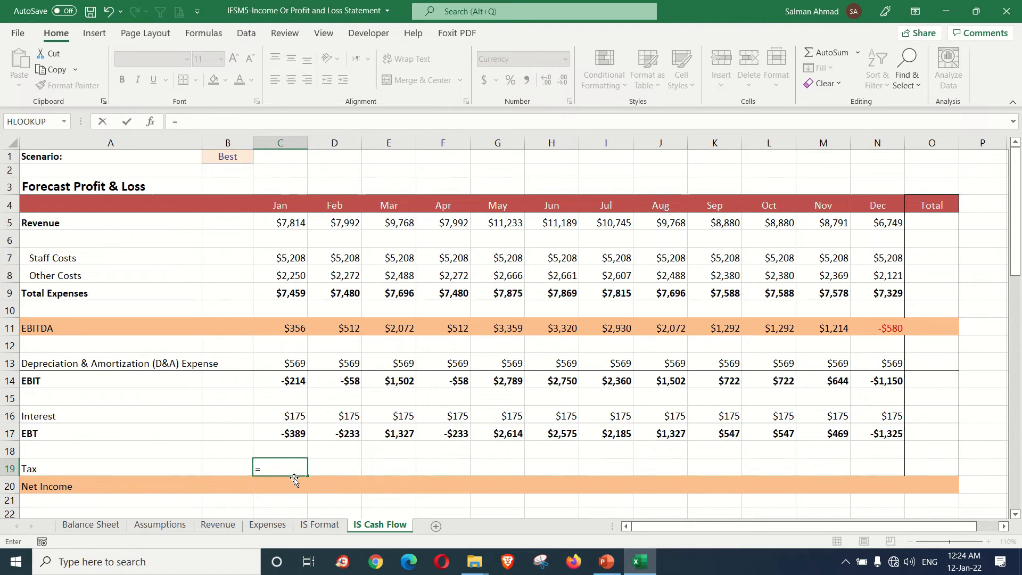
left_click(296, 434)
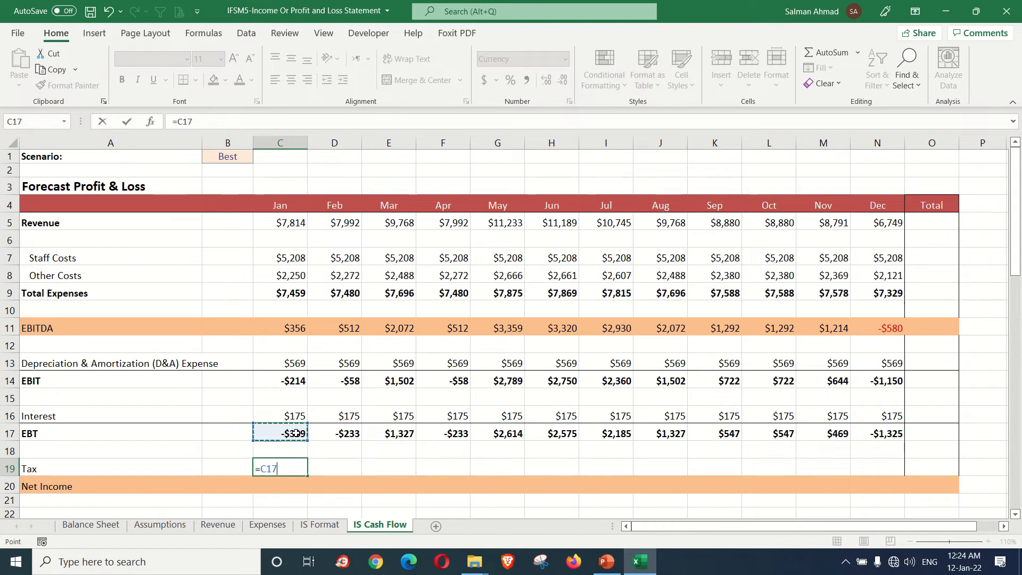
type("8")
key("BackSpace")
type("*")
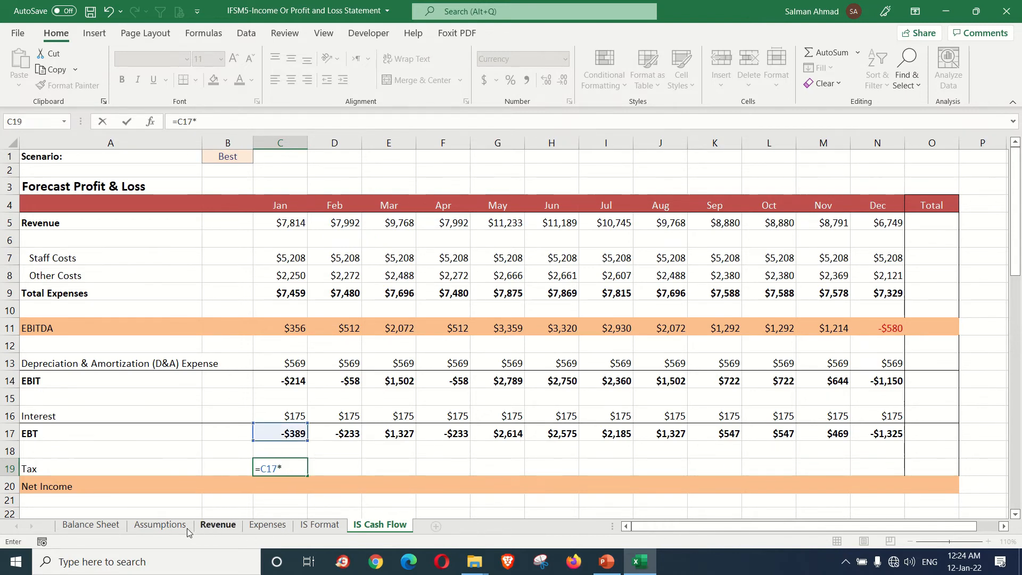
left_click(159, 524)
left_click(299, 471)
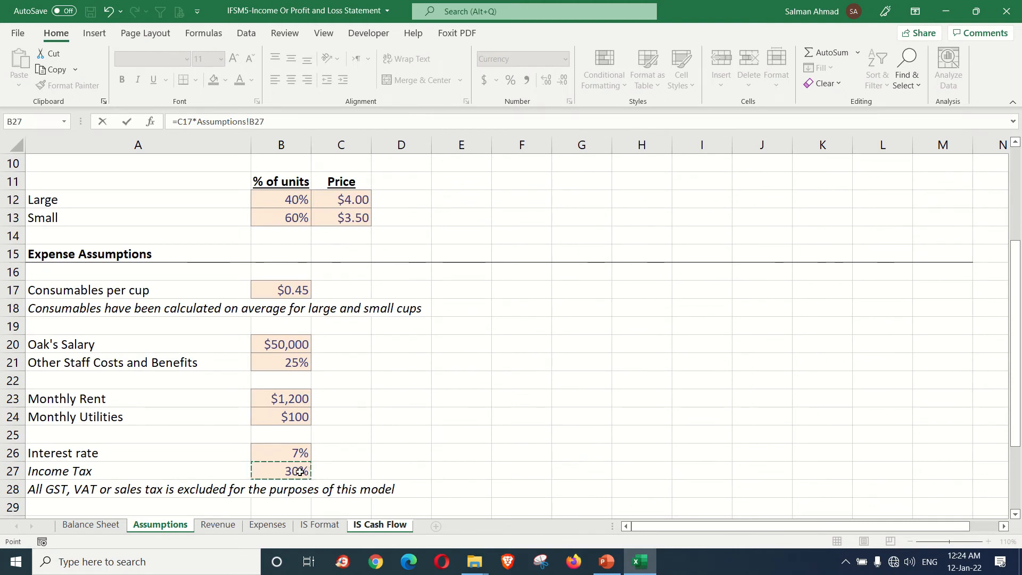
key("F4")
key("Return")
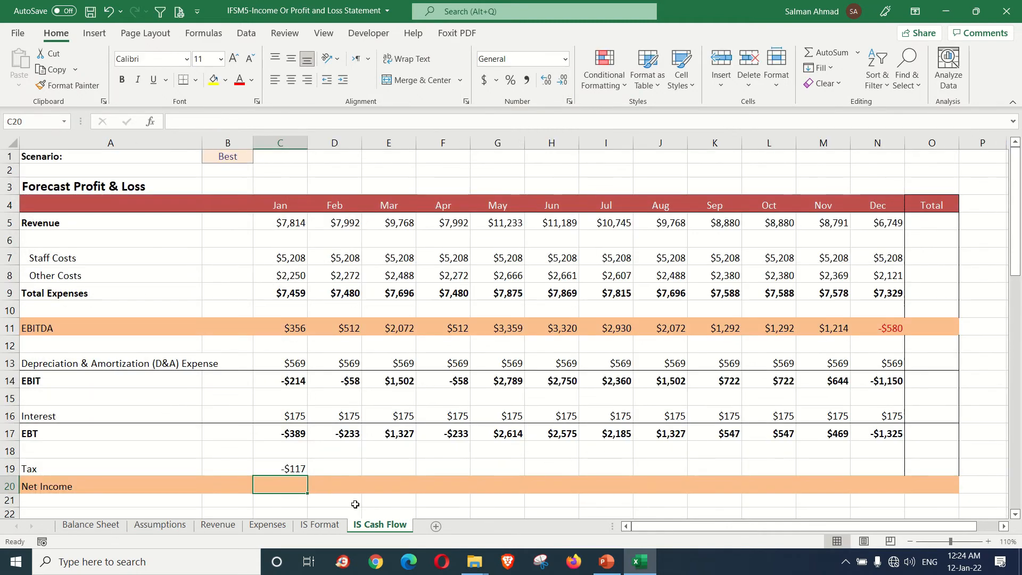
Step: Fill the January Tax formula in C19 across through December
left_click(295, 470)
left_click_drag(308, 478, 889, 483)
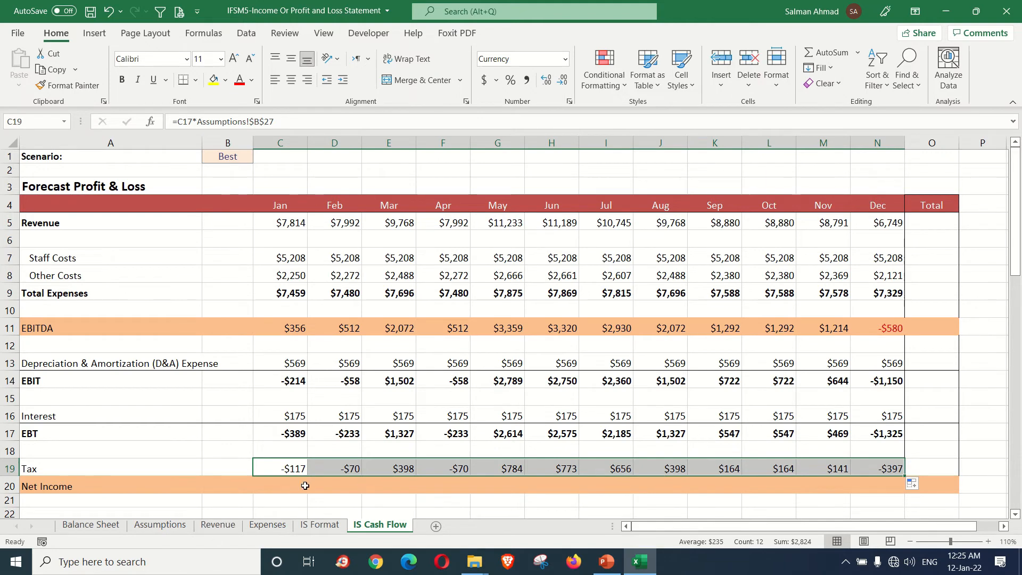
scroll(293, 463, "down", 1)
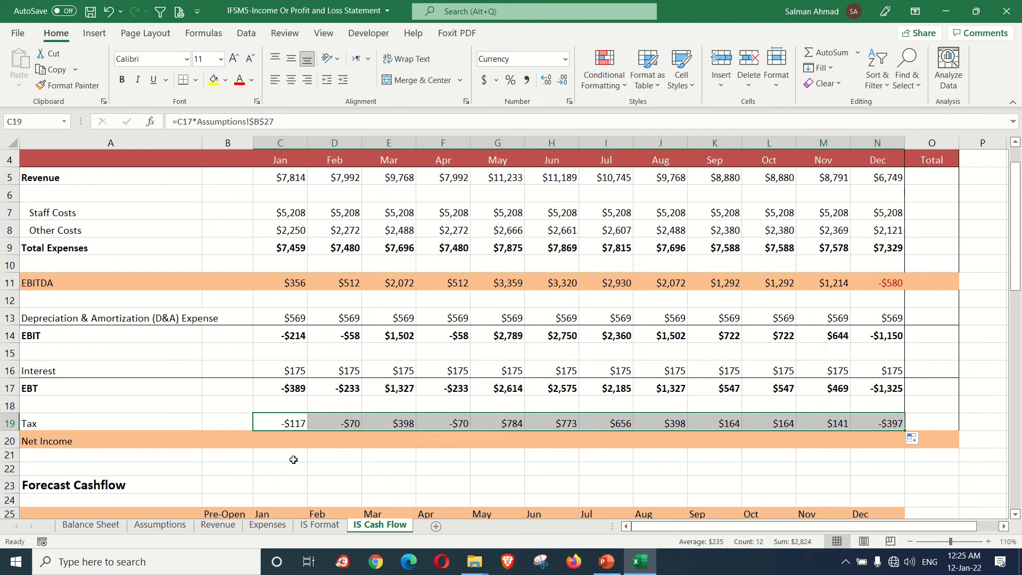
scroll(294, 459, "up", 1)
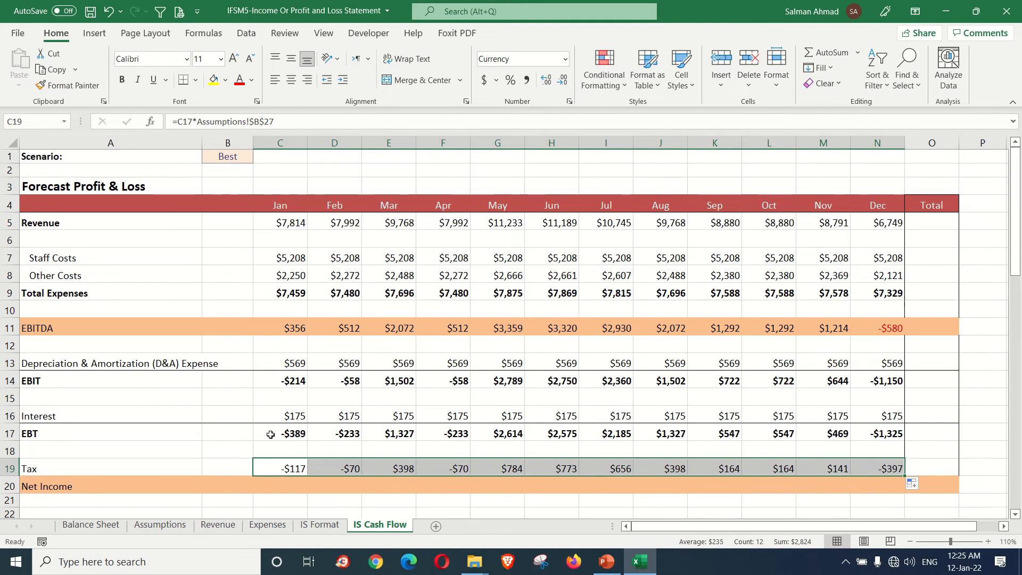
Step: Calculate January Net Income in C20 as EBT minus Tax (=C17-C19) and fill it across through December
left_click(295, 488)
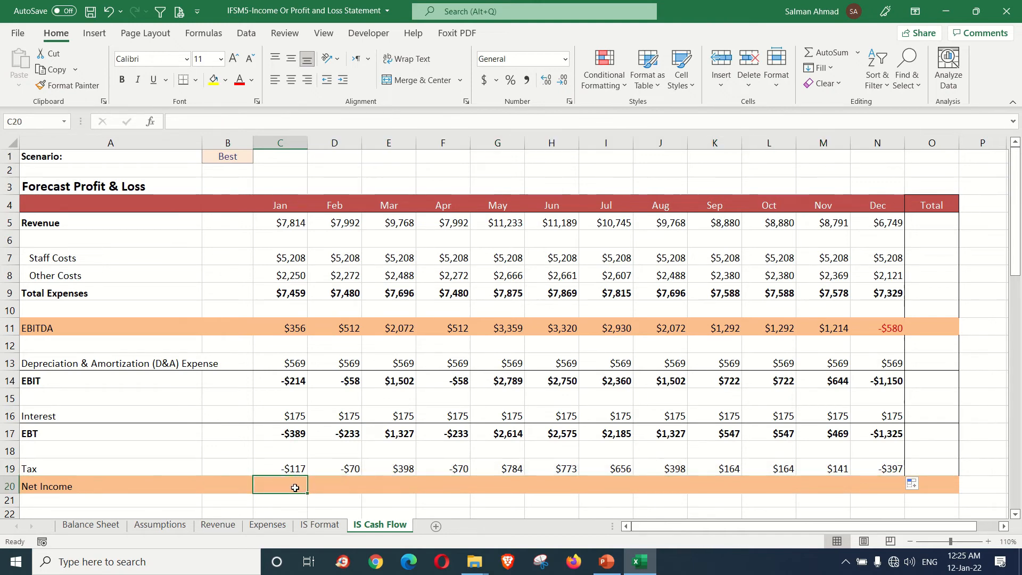
type("=")
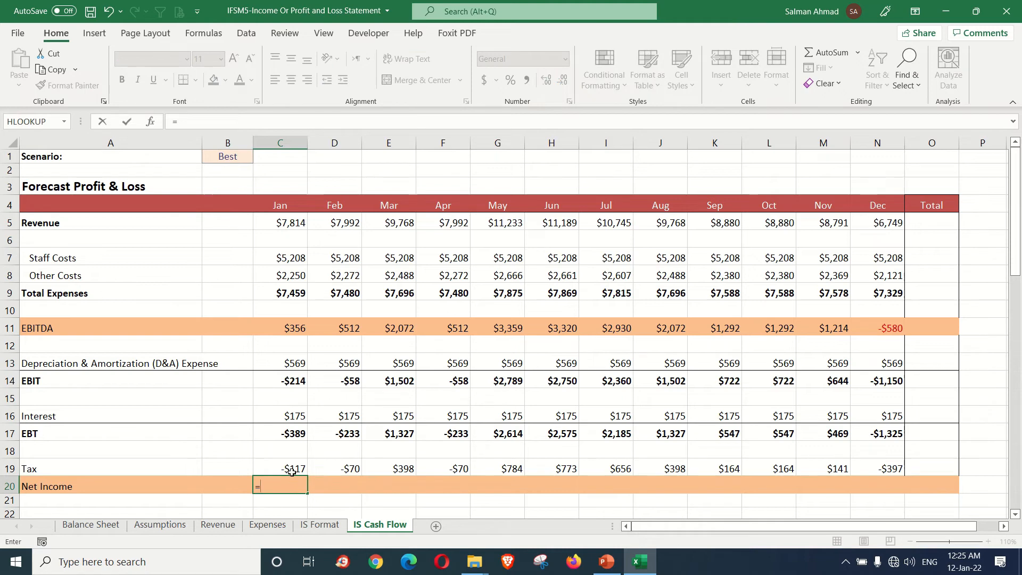
left_click(287, 434)
type("-")
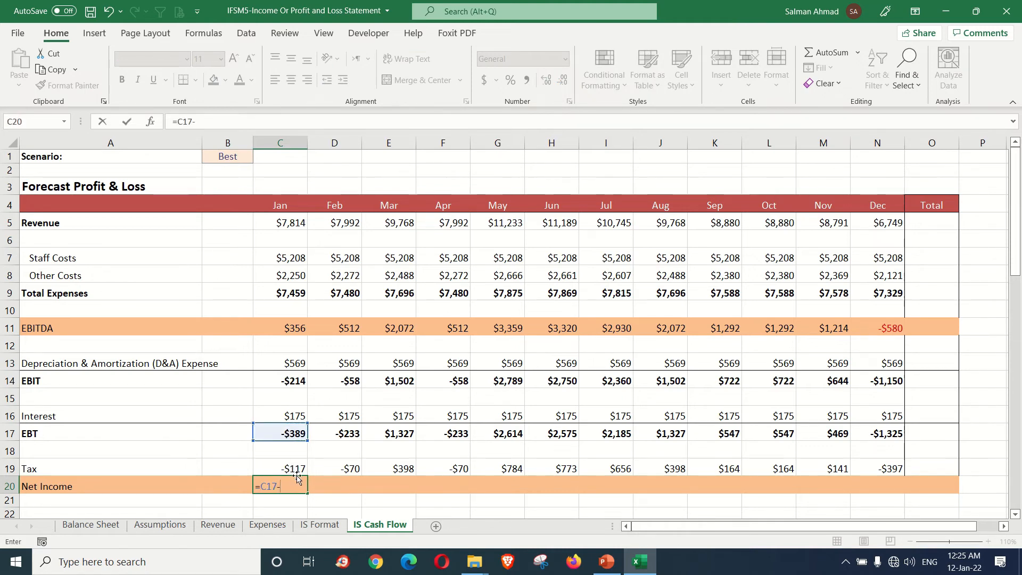
left_click(294, 468)
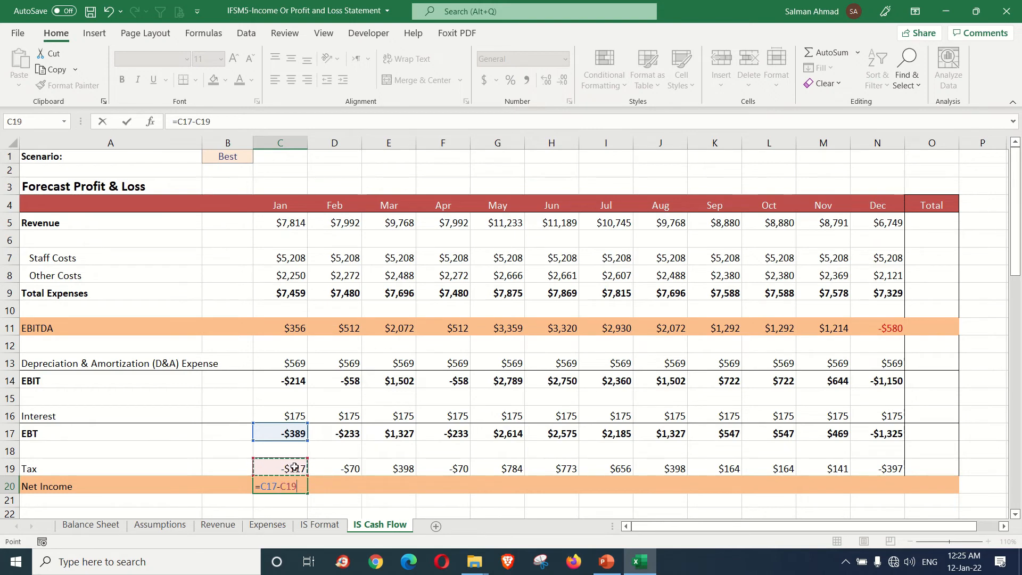
key("Return")
left_click(296, 486)
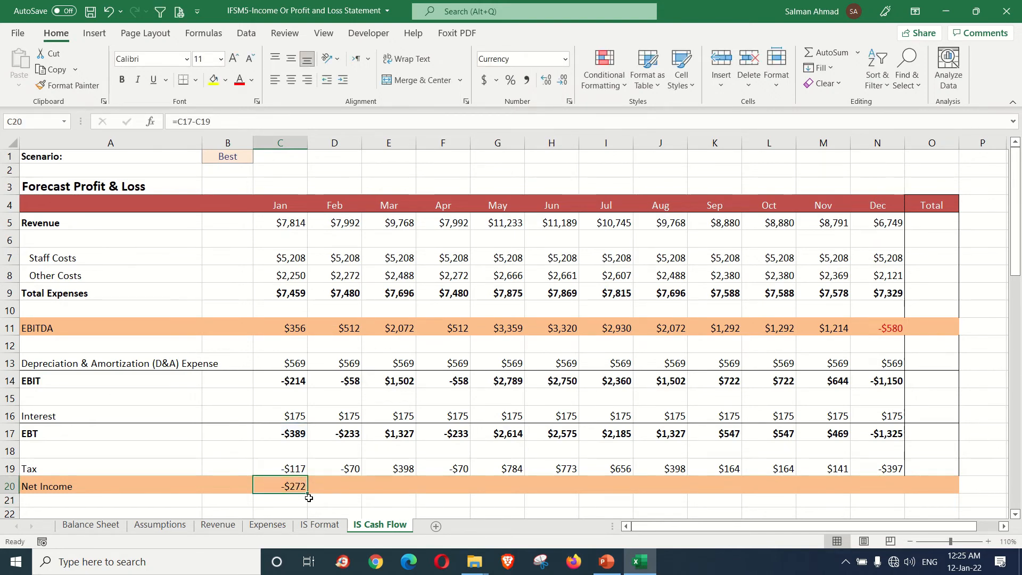
left_click_drag(307, 494, 890, 499)
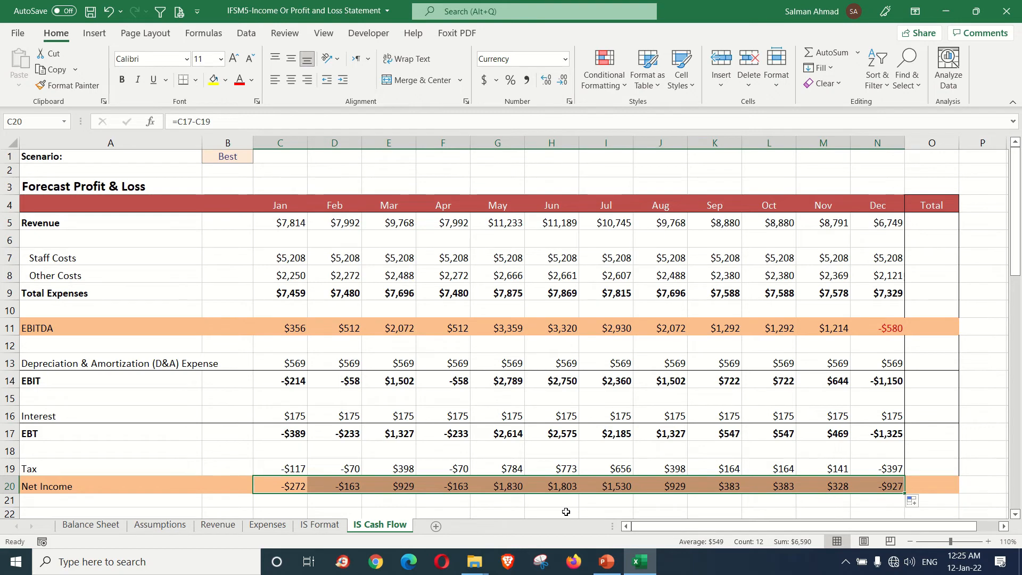
left_click(290, 486)
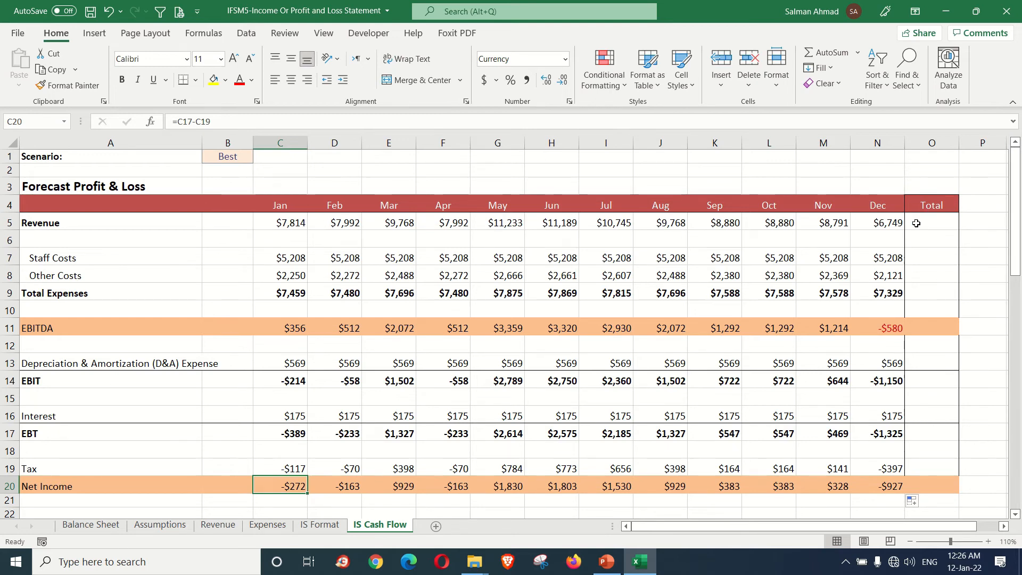
Step: Total the January to December Revenue in O5 with AutoSum (=SUM(C5:N5))
left_click_drag(294, 224, 916, 223)
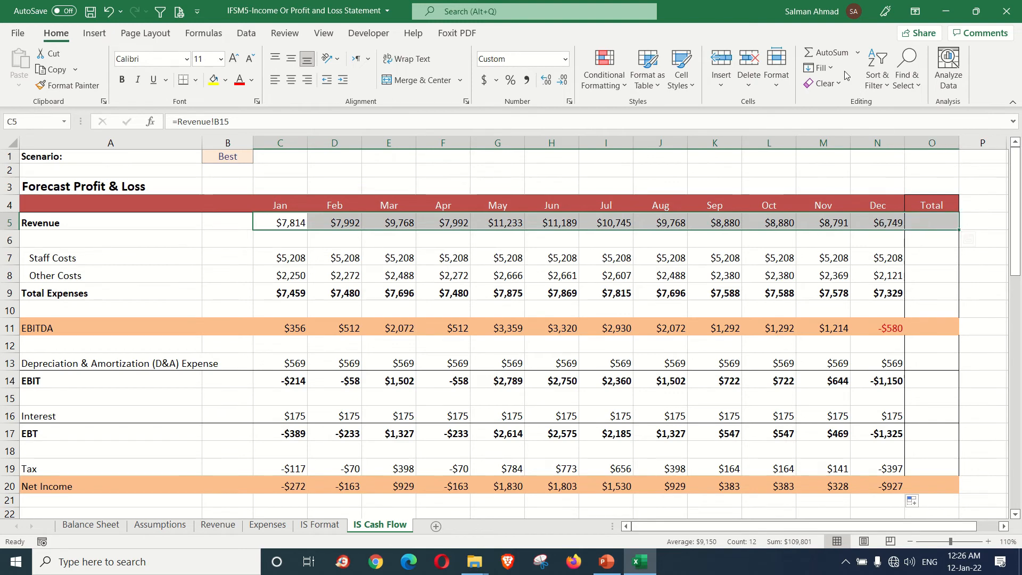
key("alt+=")
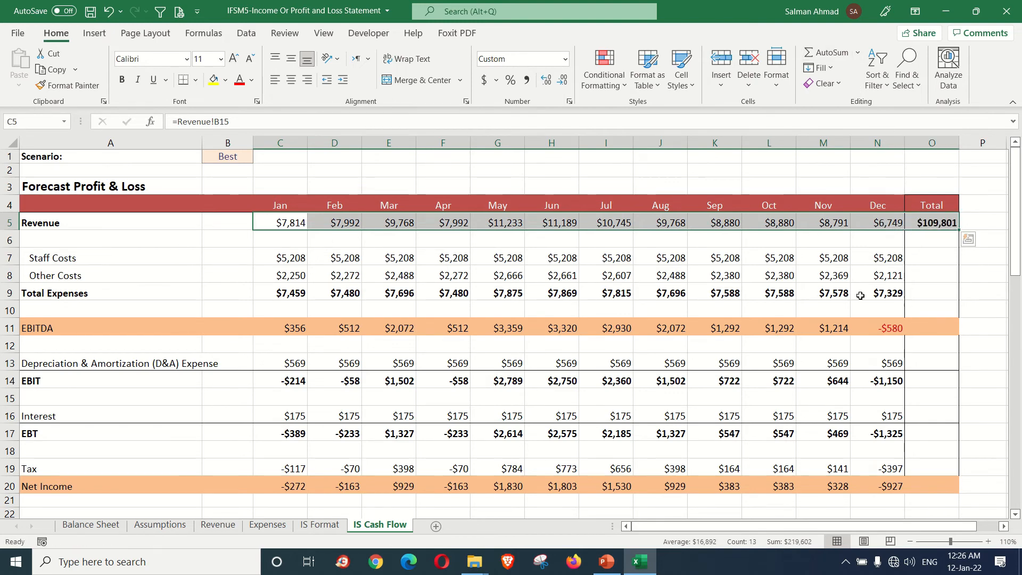
left_click(930, 229)
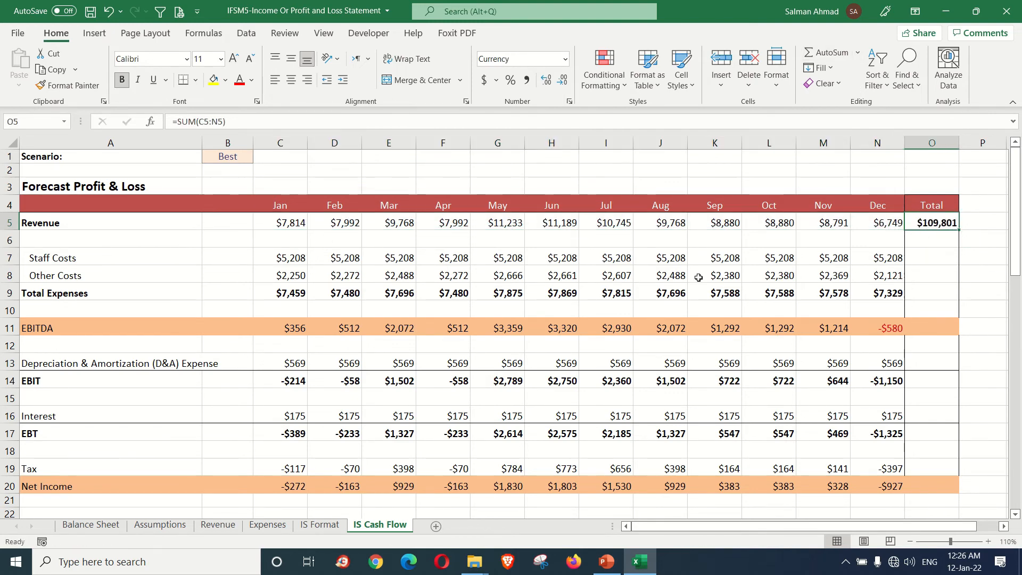
left_click(289, 259)
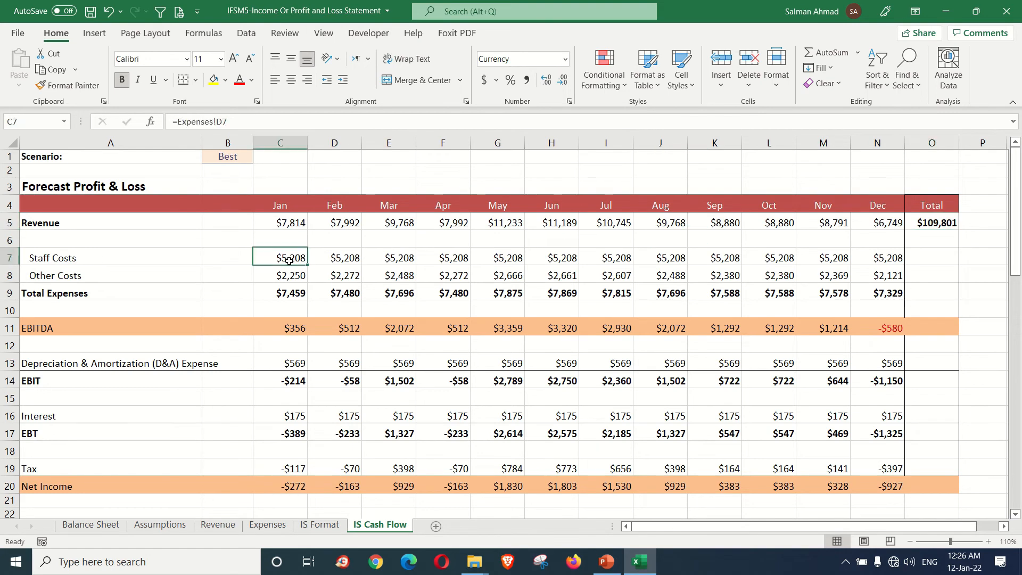
Step: Copy the Revenue total in O5 and paste only its formula into O7:O20 of the Total column
right_click(934, 224)
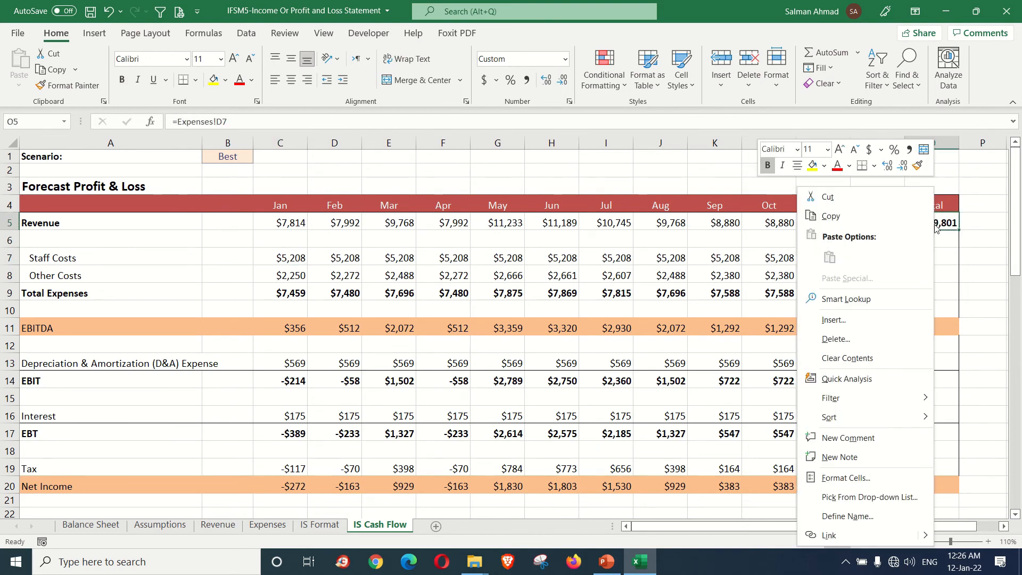
left_click(878, 220)
left_click_drag(921, 260, 932, 486)
right_click(934, 263)
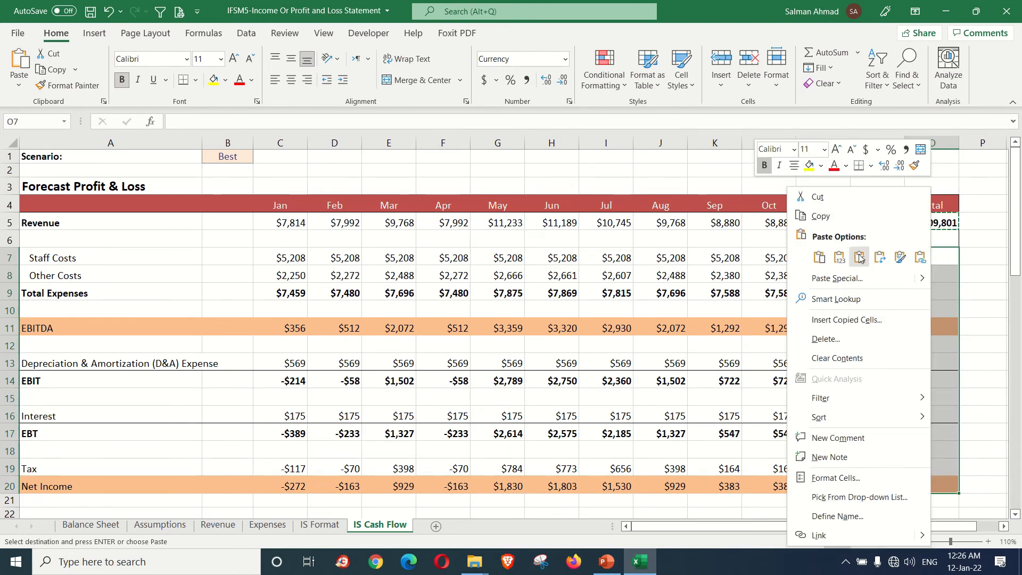
left_click(859, 259)
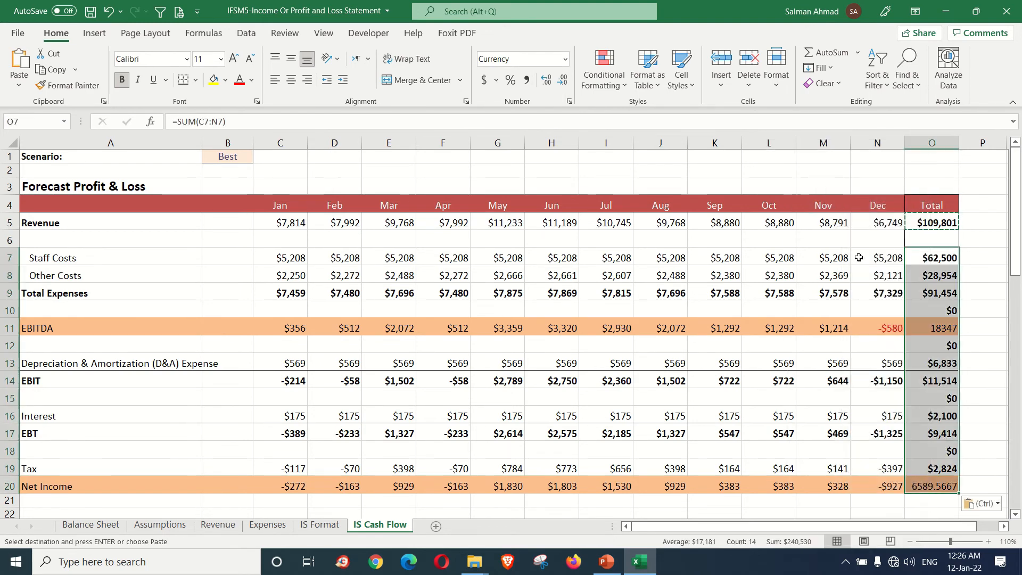
left_click(940, 432)
Step: Clear the Total formulas from the blank spacer rows in O10, O12, O15 and O18
left_click(952, 311)
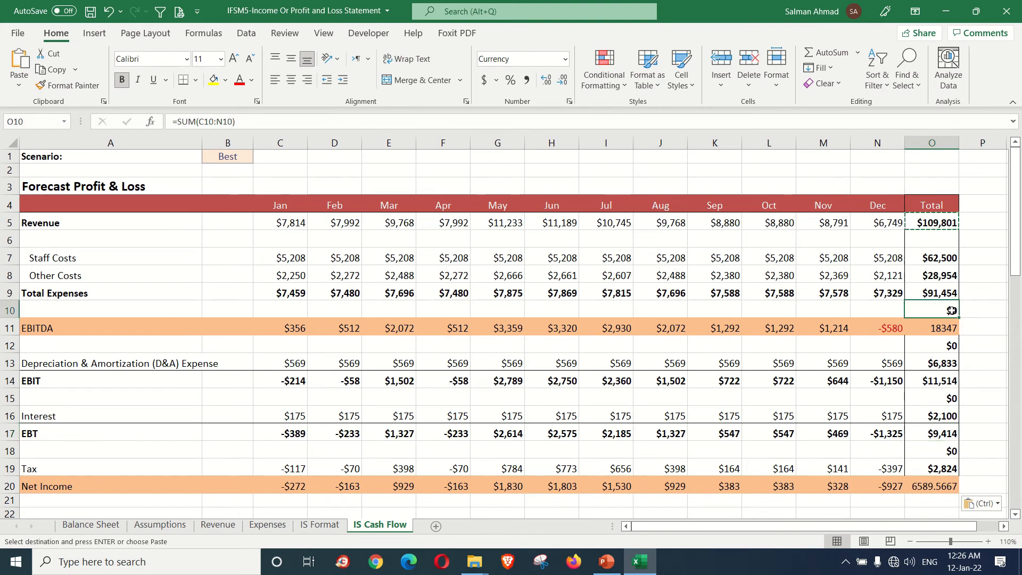
key("Delete")
left_click(950, 347)
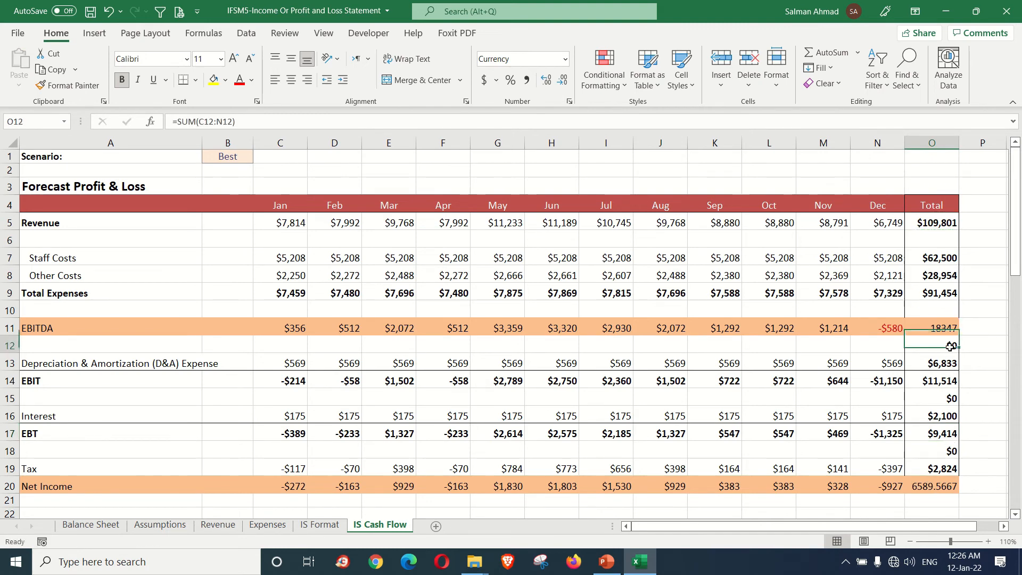
key("Delete")
left_click(954, 397)
key("Delete")
left_click(931, 449)
key("Delete")
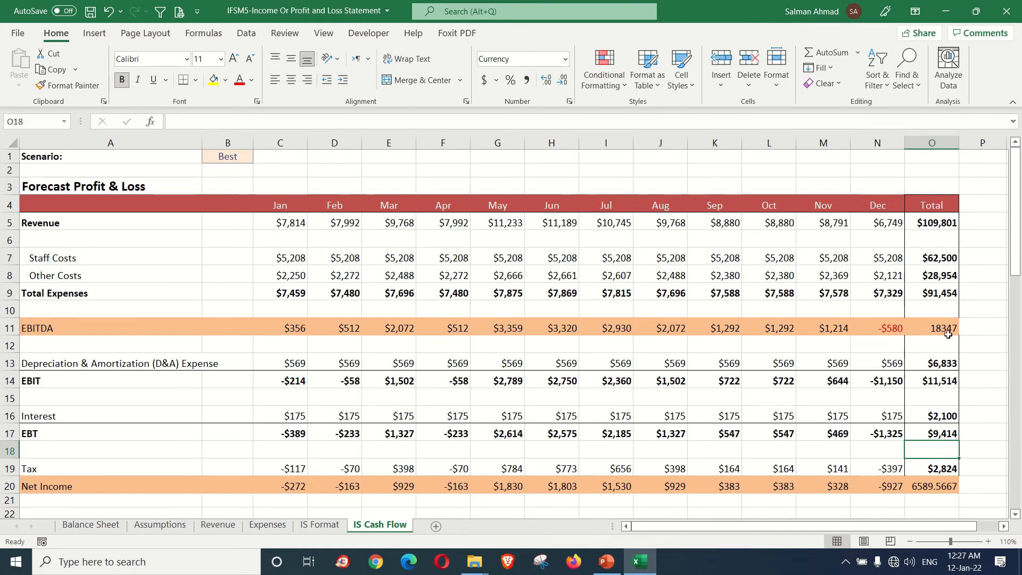
Step: Make the whole Net Income row A20:O20 bold
left_click_drag(74, 487, 942, 490)
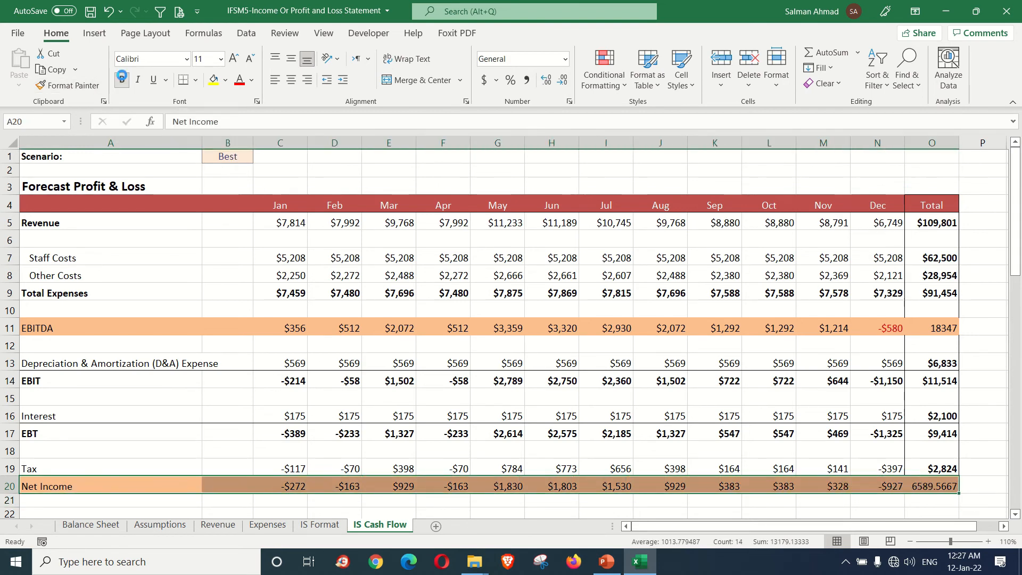
left_click(121, 80)
left_click(935, 488)
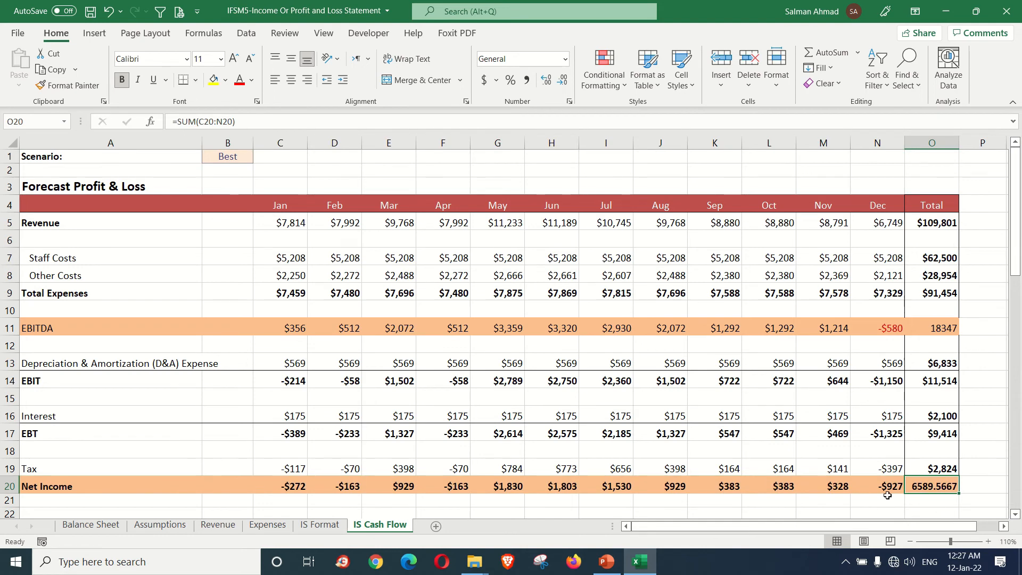
Step: Format the Total column O5:O20 uniformly as dollar currency without decimal places
left_click(929, 224)
left_click_drag(929, 226, 933, 484)
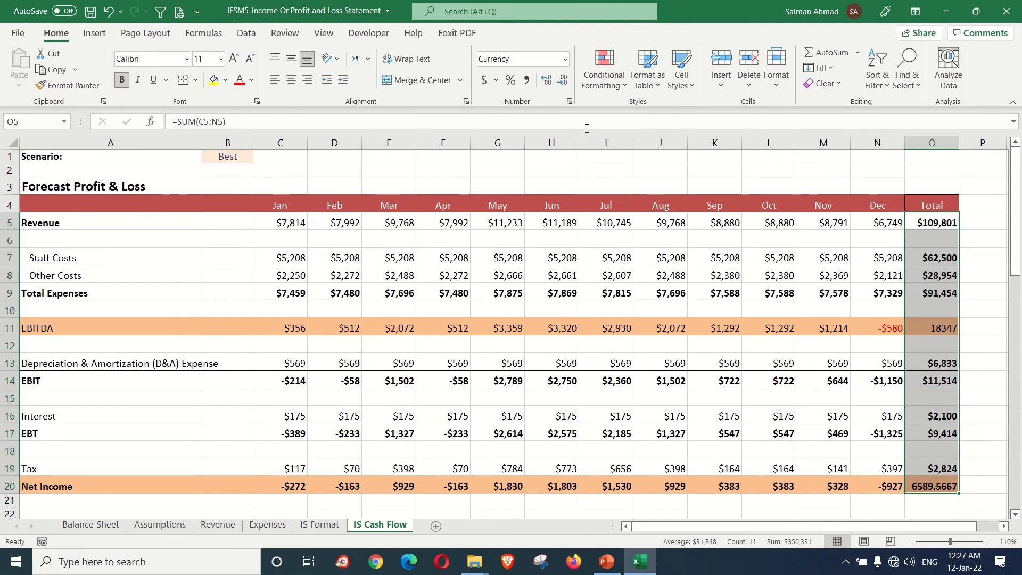
left_click(546, 81)
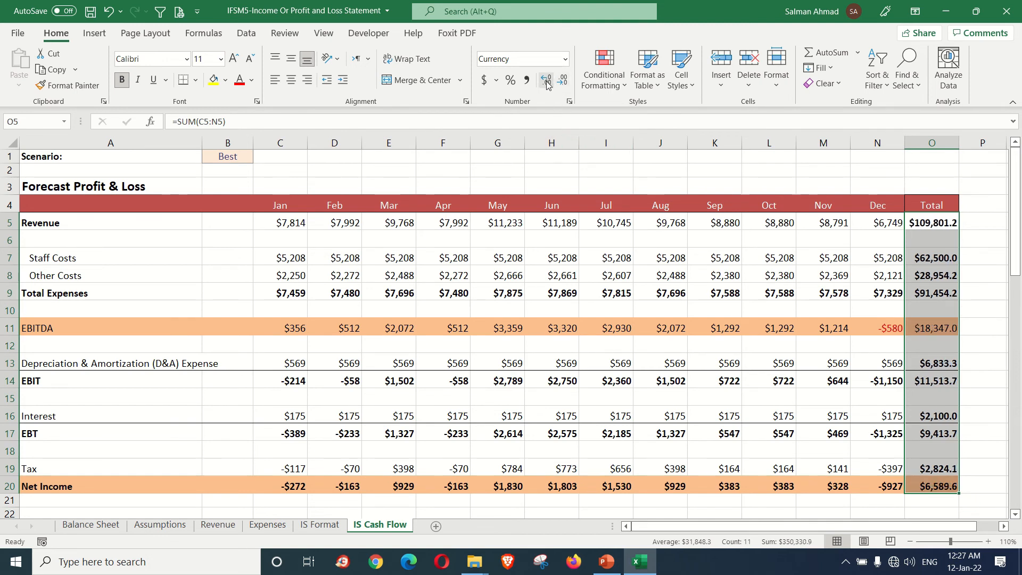
left_click(546, 81)
left_click(563, 81)
left_click(563, 81)
left_click(937, 381)
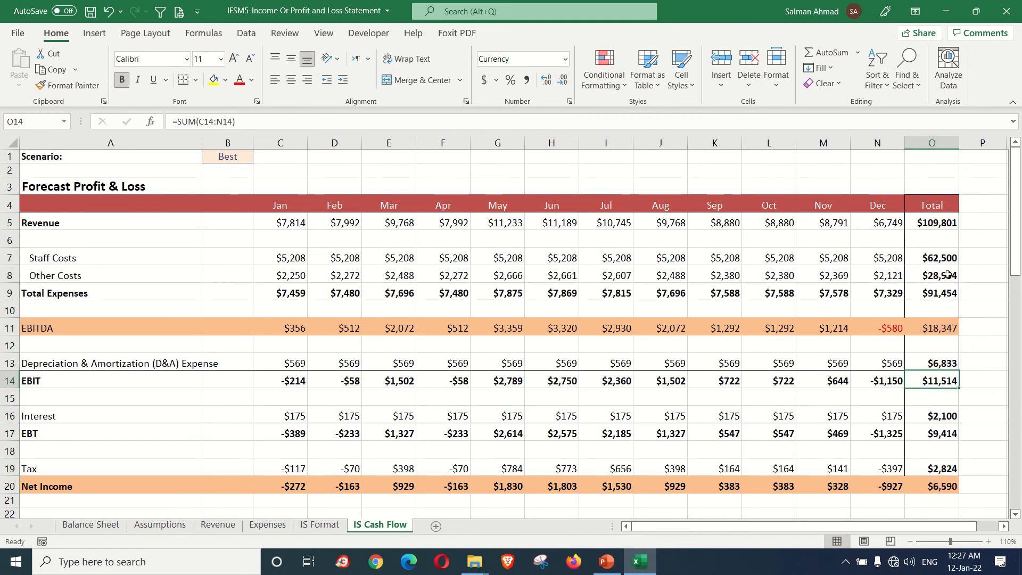
Step: Check the Net Income total in O20 and view the Other Assumptions section of the Assumptions sheet
left_click(935, 485)
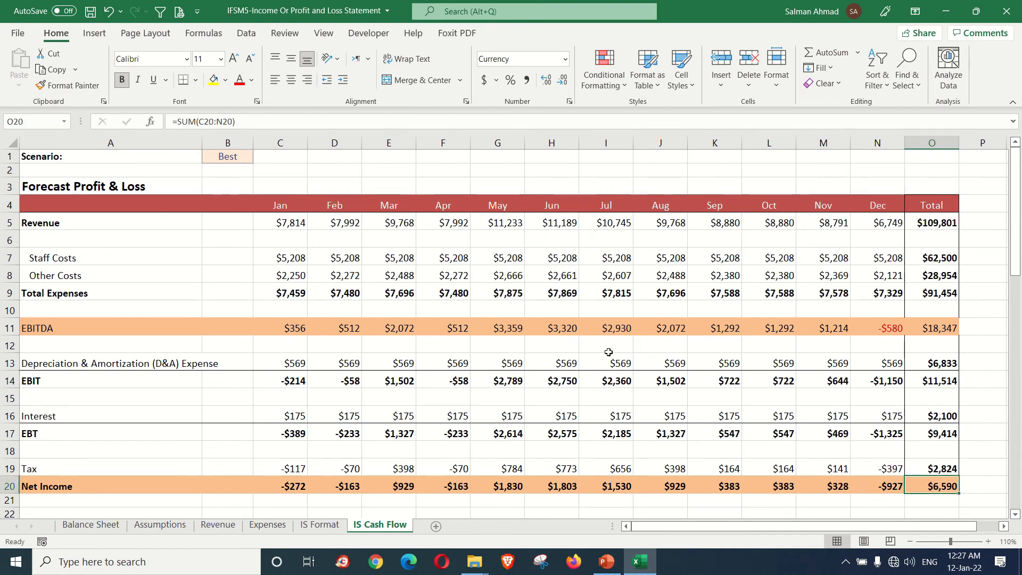
left_click(178, 525)
scroll(342, 446, "down", 4)
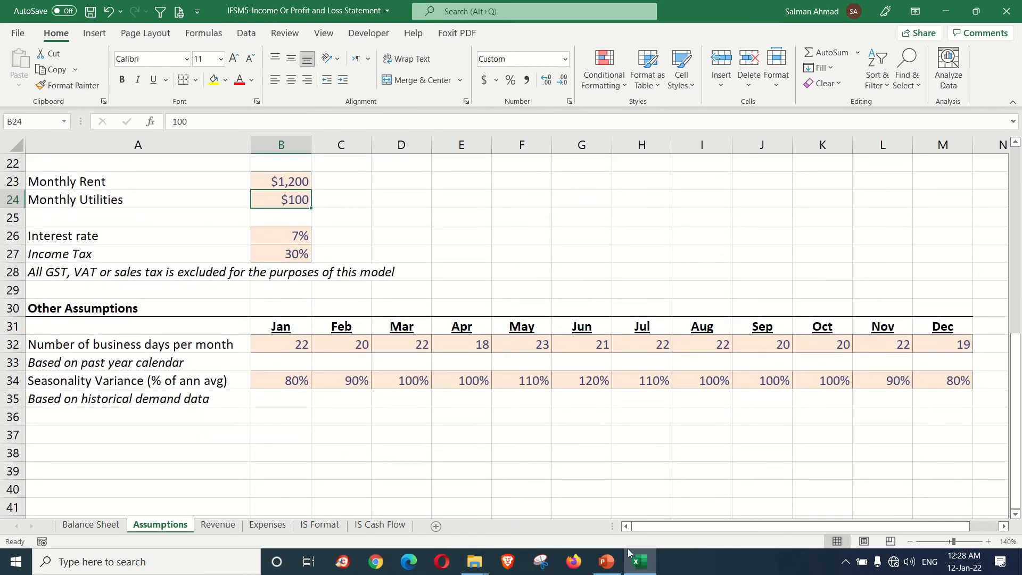
Step: Review the Net Income total on the IS Cash Flow sheet and set August's Seasonality Variance on the Assumptions sheet to 110%
left_click(702, 382)
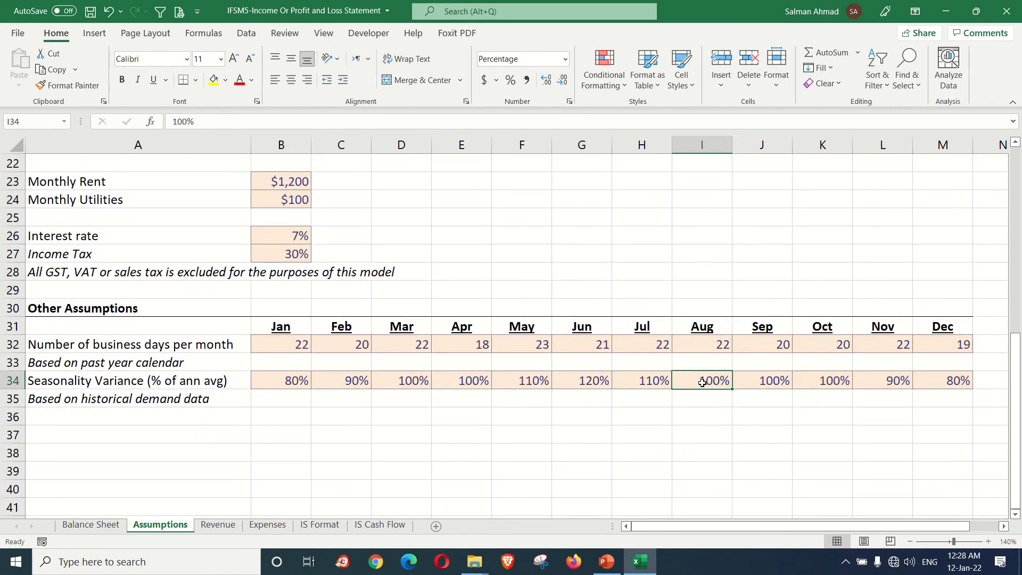
left_click(386, 527)
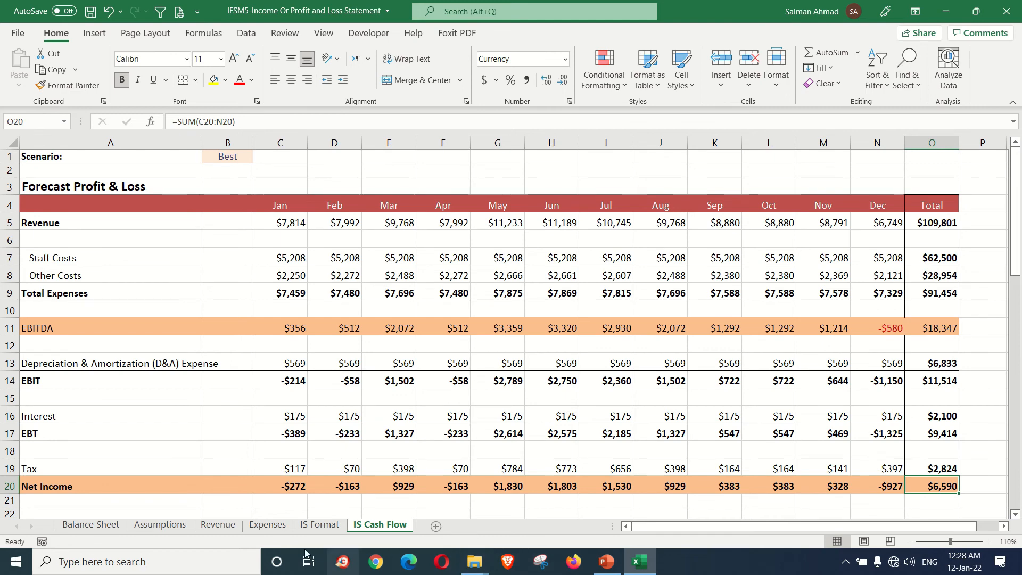
left_click(160, 525)
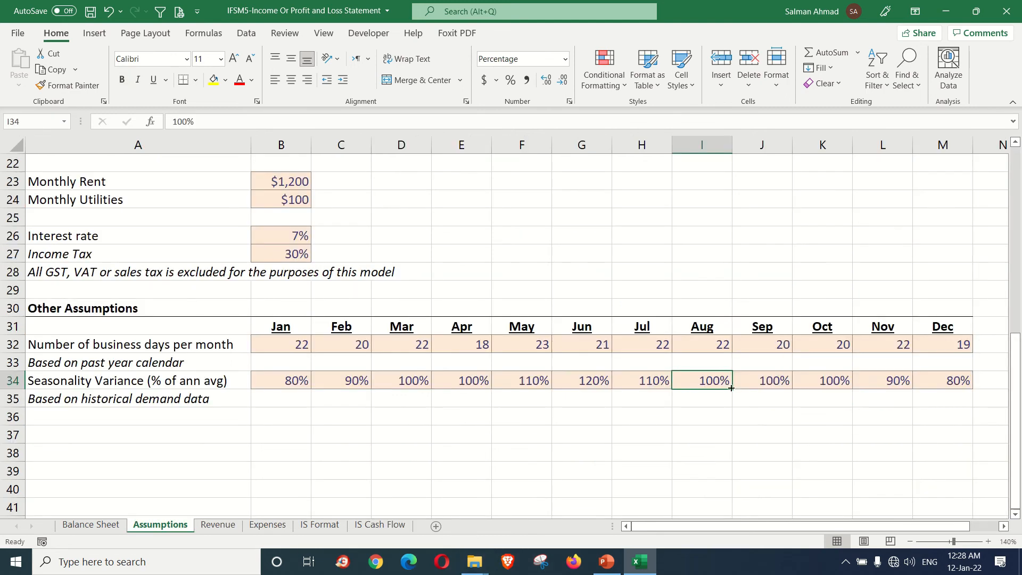
type("110")
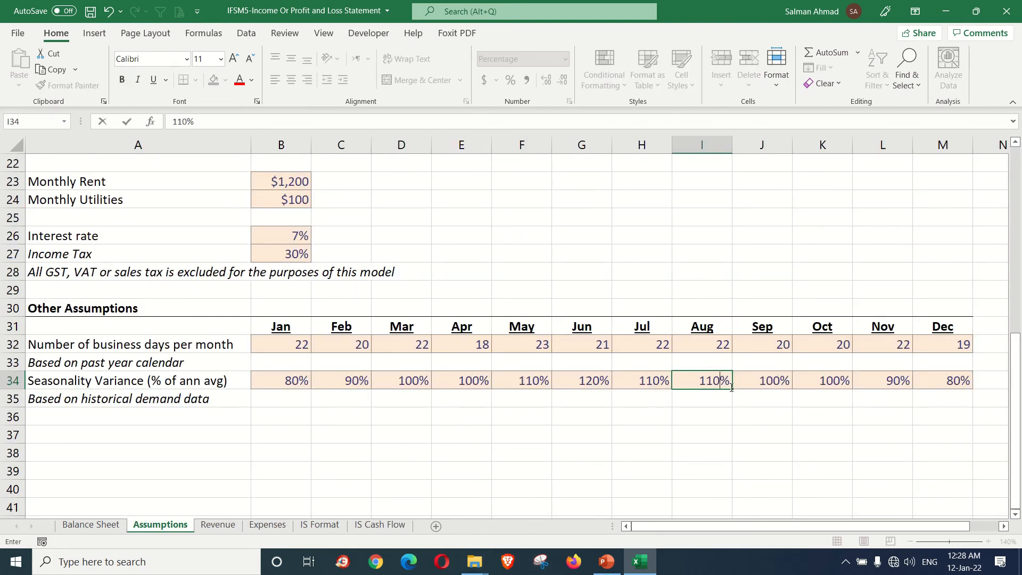
key("Tab")
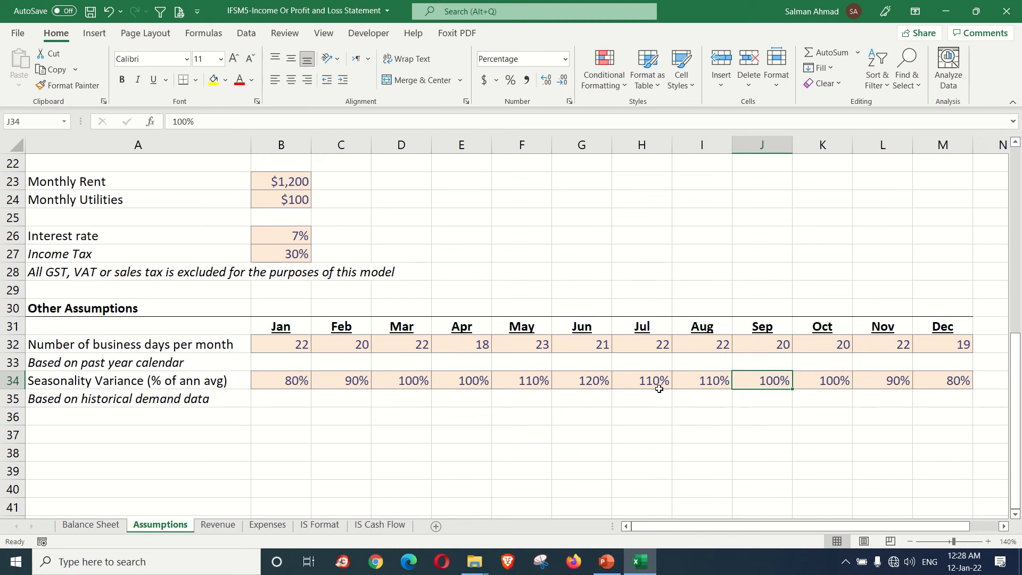
Step: Set July's Seasonality Variance to 120% and check the effect on the Net Income total of the IS Cash Flow sheet
left_click(592, 383)
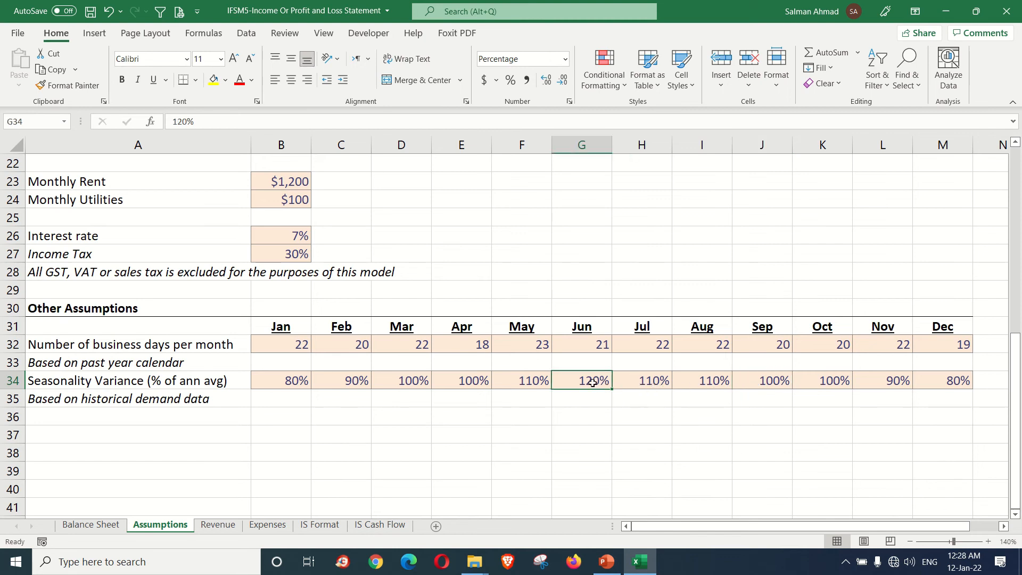
left_click(643, 381)
type("10")
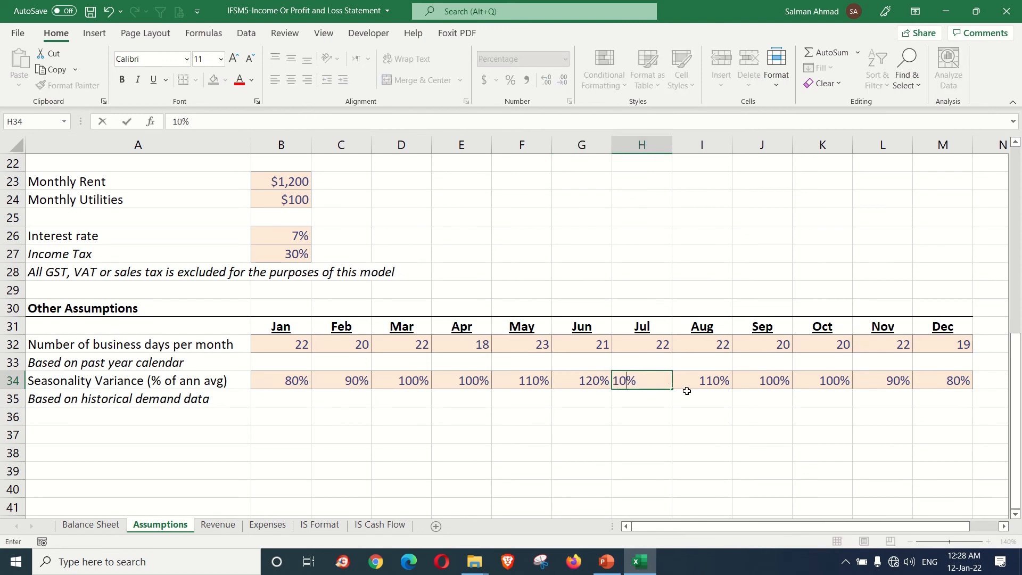
left_click(711, 383)
left_click(642, 383)
type("120")
key("Return")
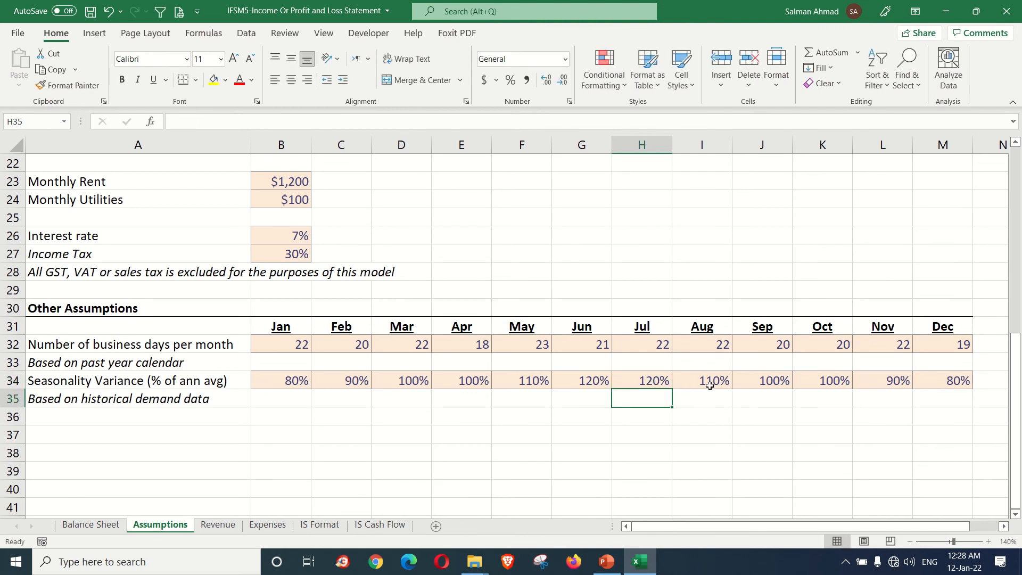
left_click(665, 380)
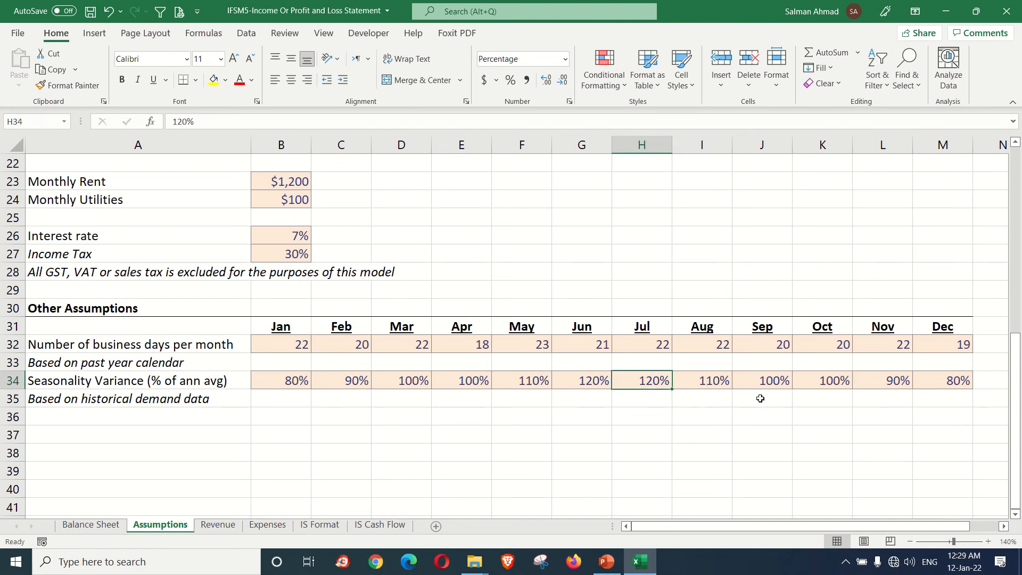
left_click(394, 525)
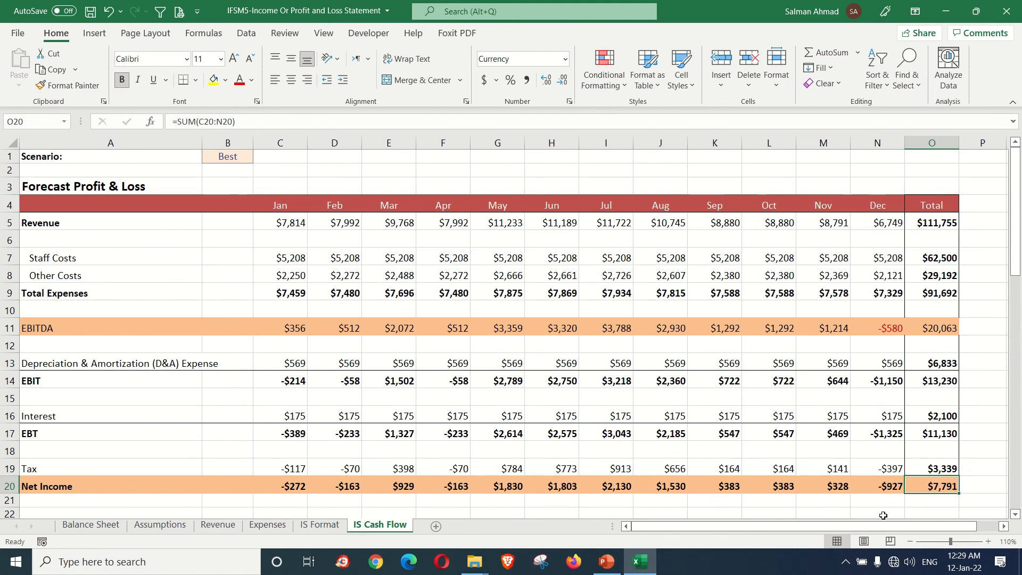